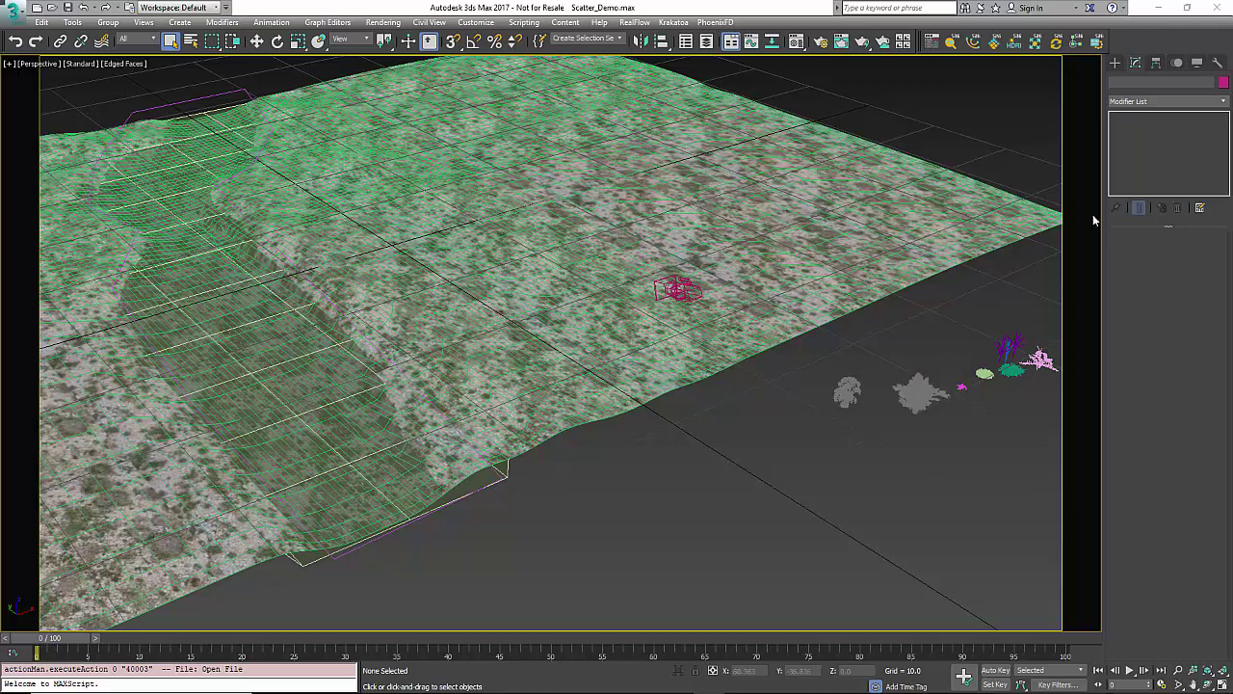
Switch the Create panel's Geometry category to SiNi Software.
click(1115, 63)
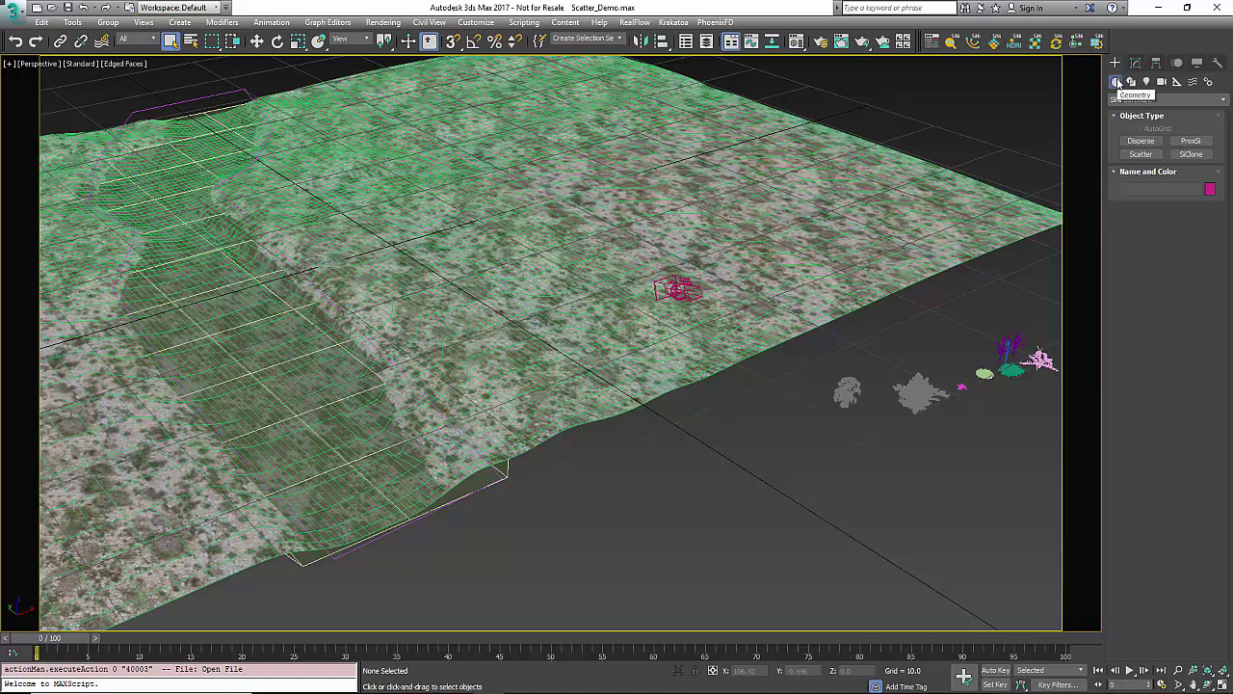
click(1204, 100)
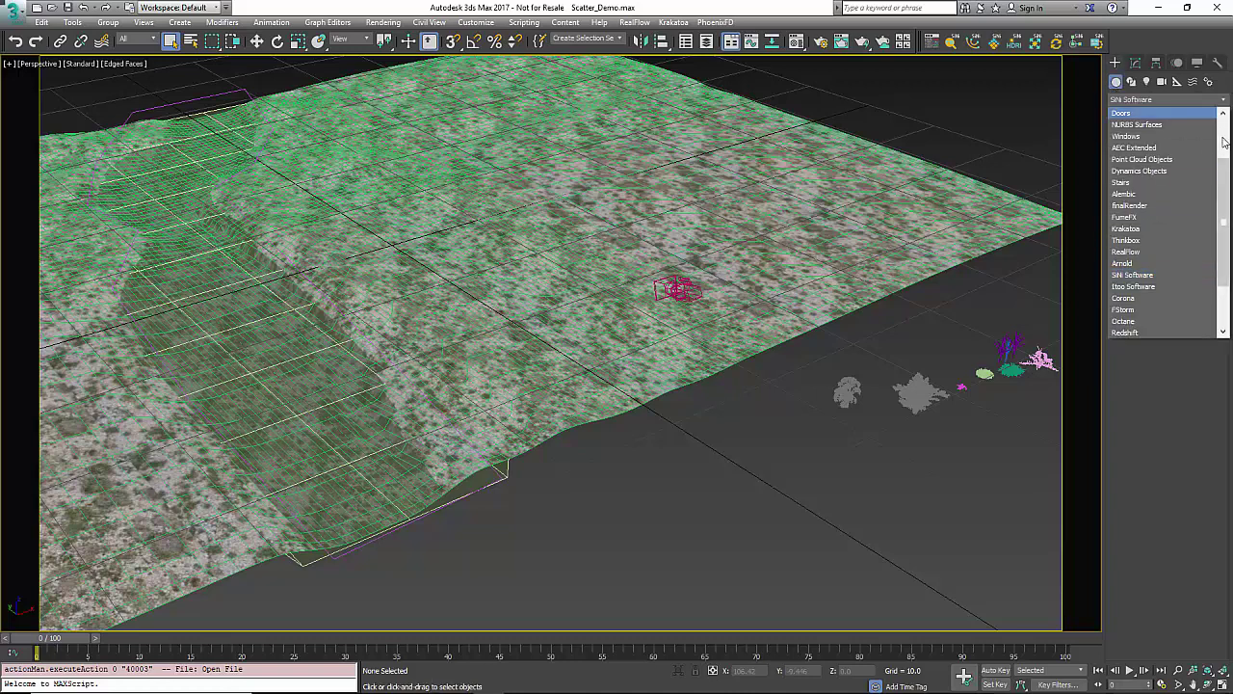
scroll(1224, 217, up, 2)
scroll(1224, 212, down, 2)
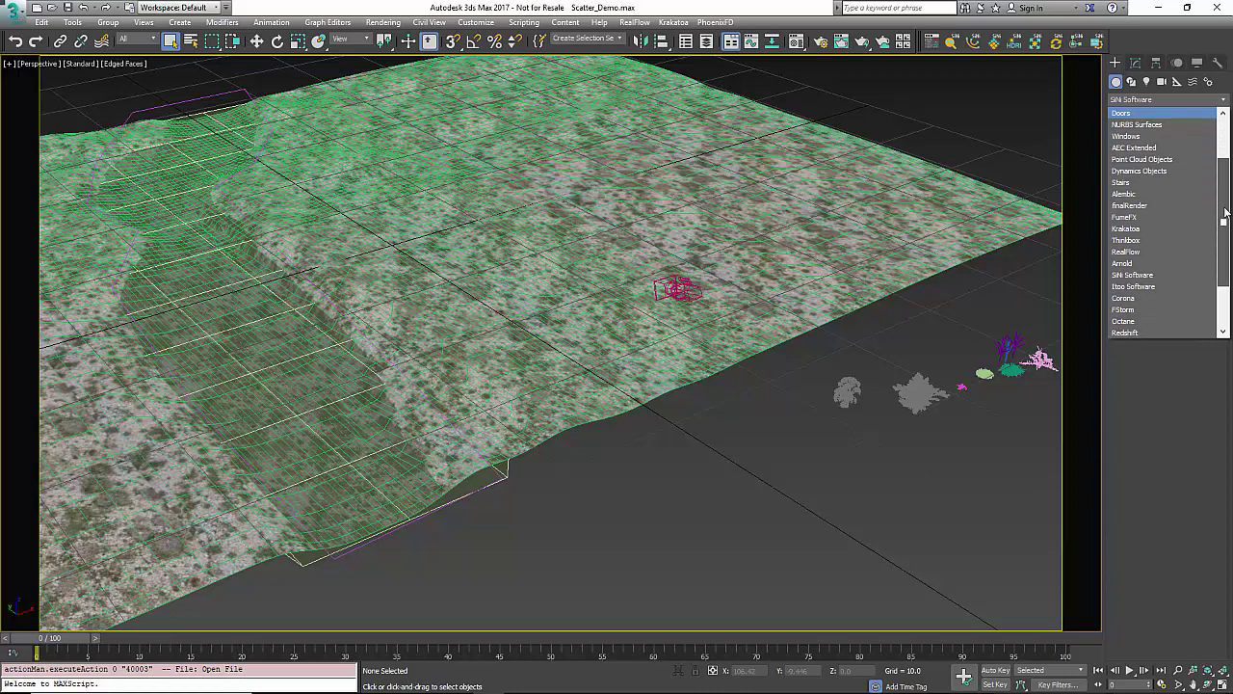
scroll(1225, 212, down, 2)
click(1146, 252)
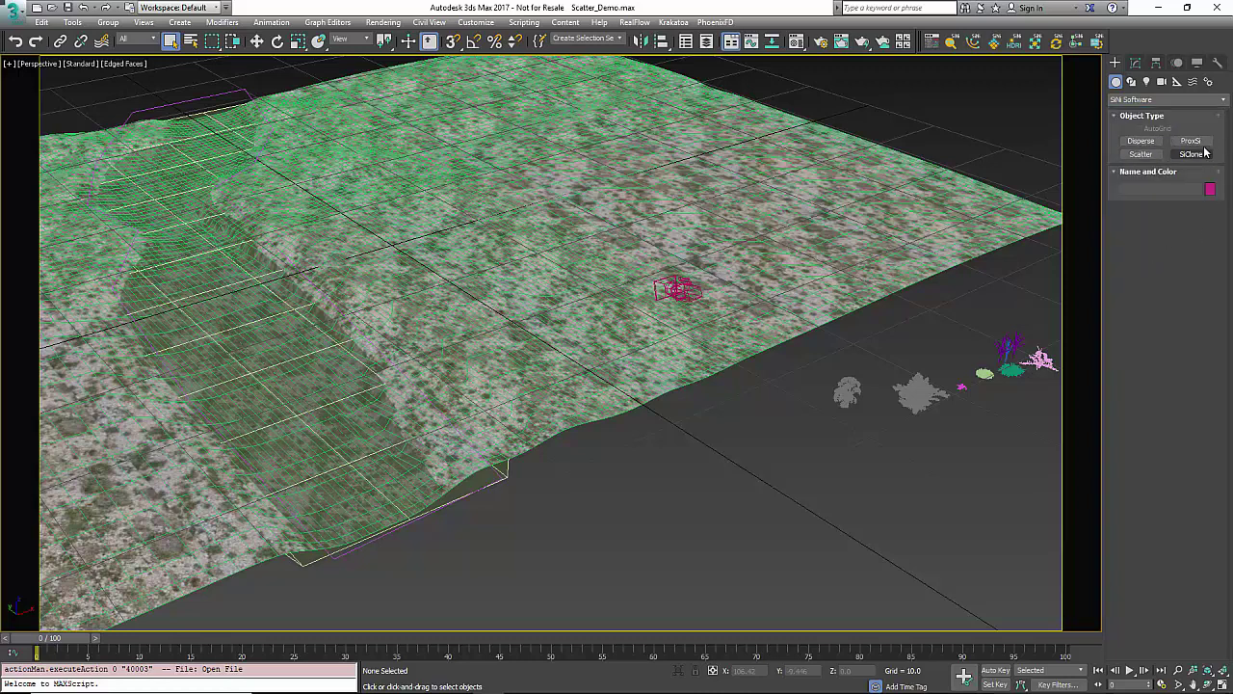
Drag out Scatter_001 before the terrain, widen the command panel and expand its Stats rollout.
click(1141, 154)
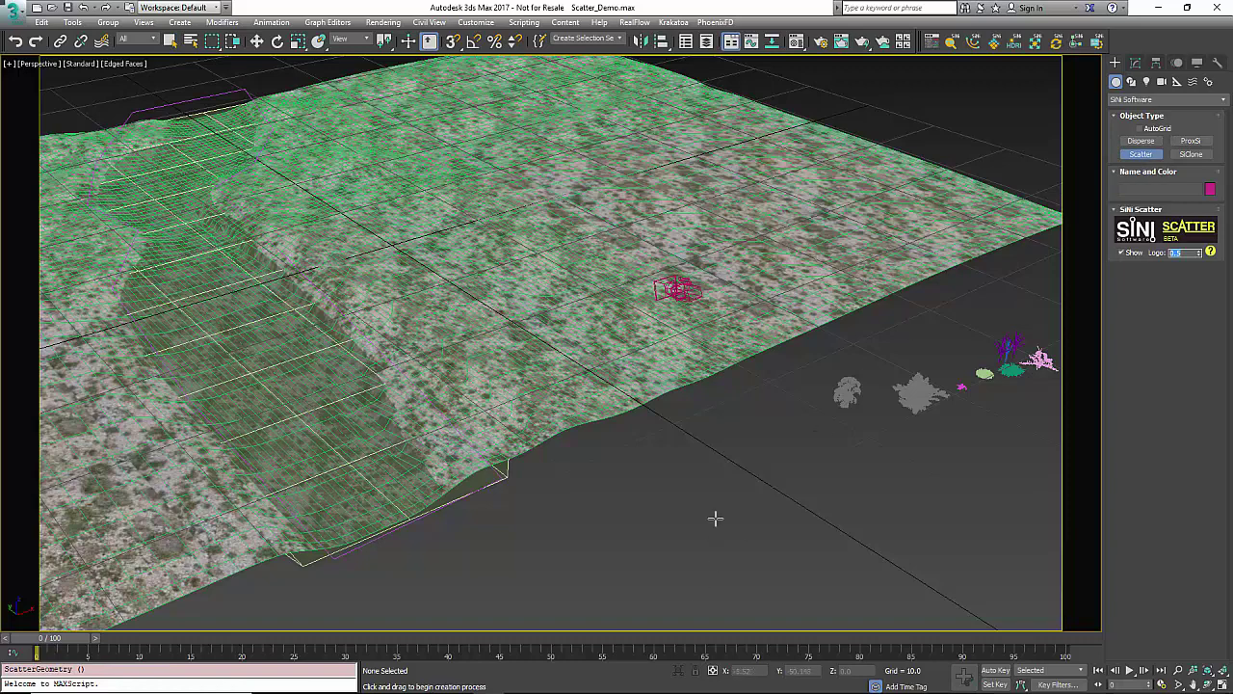
drag(705, 531, 770, 443)
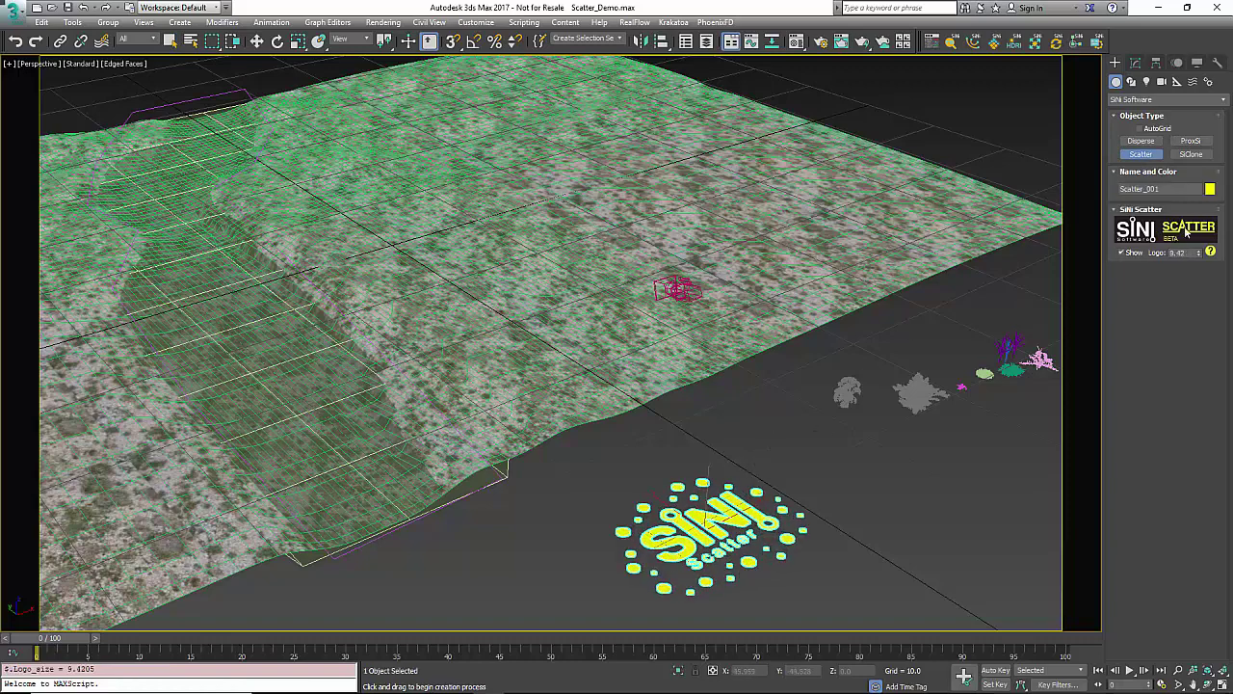
right_click(1114, 300)
click(1102, 304)
drag(1102, 304, 954, 305)
click(905, 63)
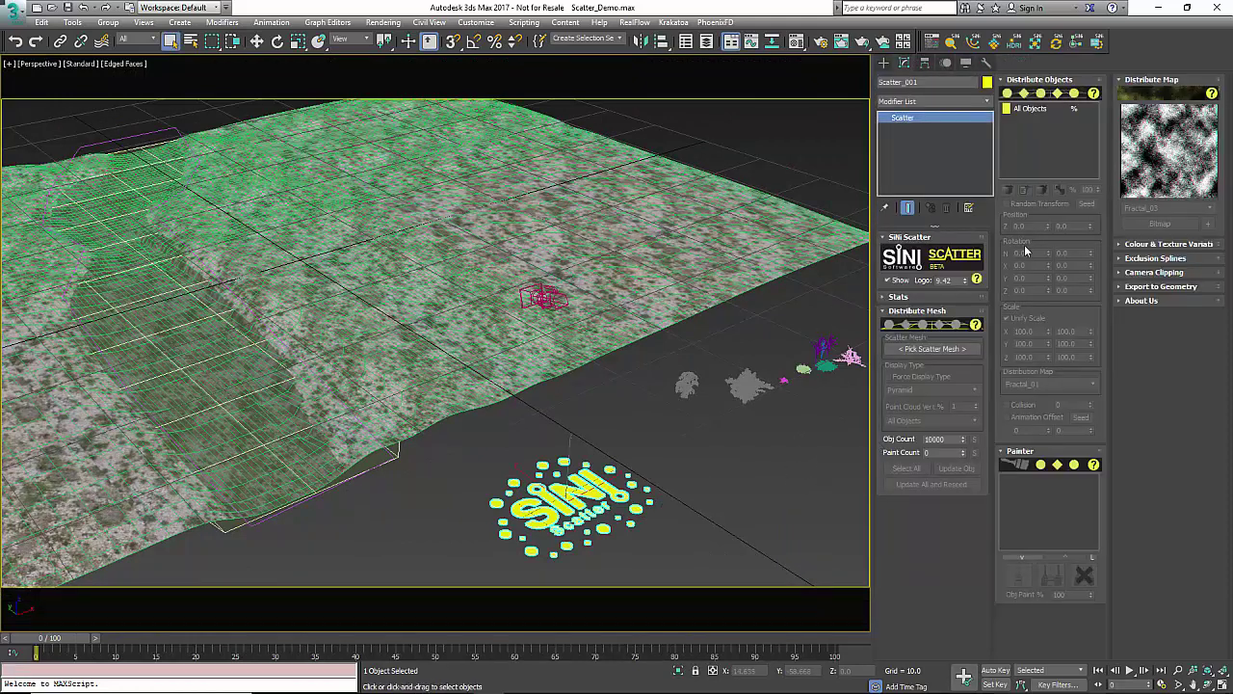
click(944, 296)
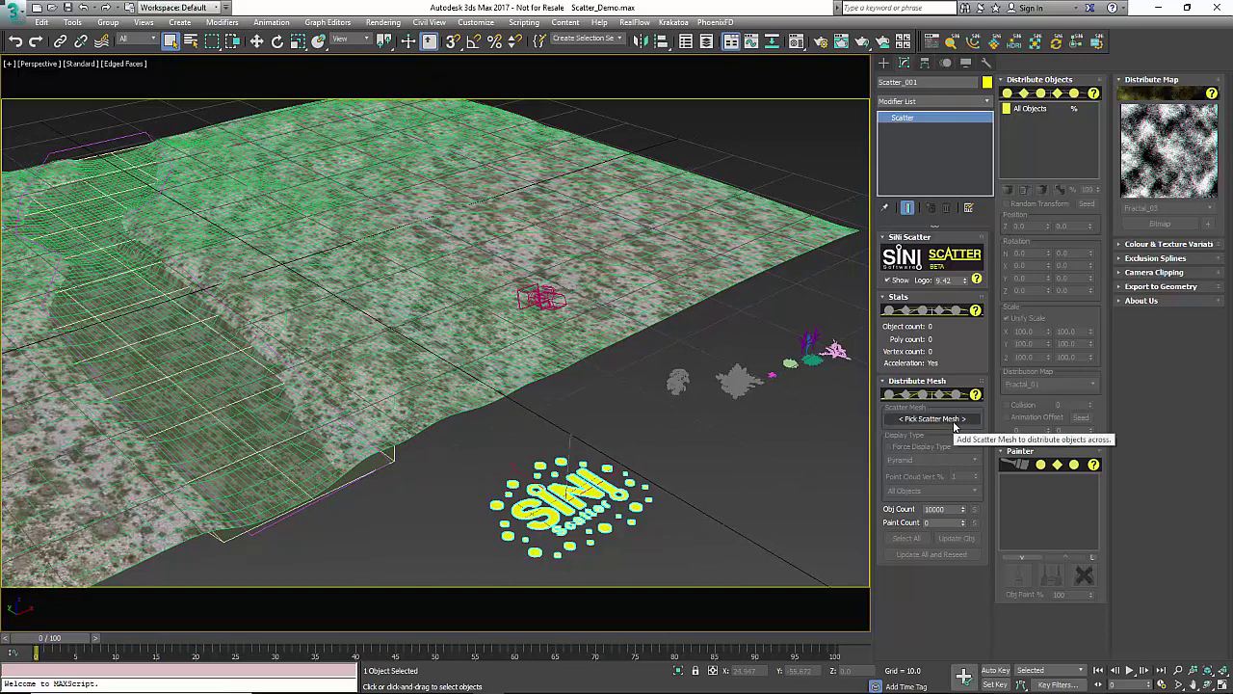
Pick the terrain Mesh_For_Scatter_010 as the scatter mesh.
click(953, 420)
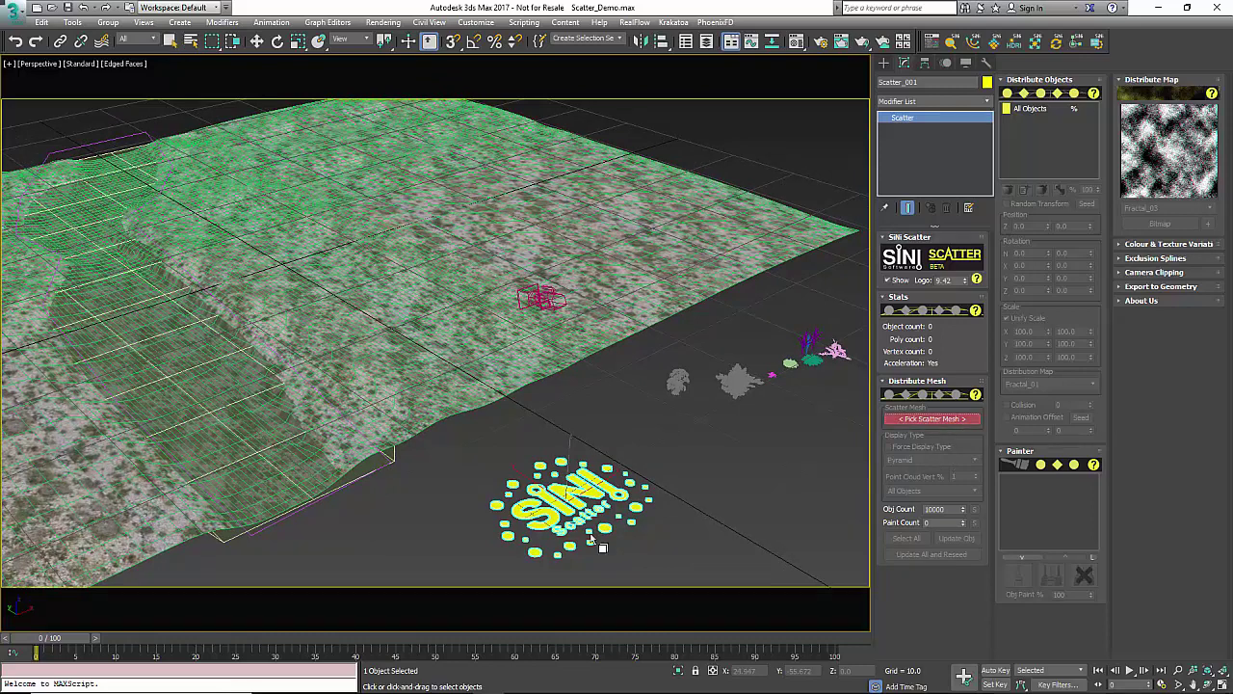
click(637, 300)
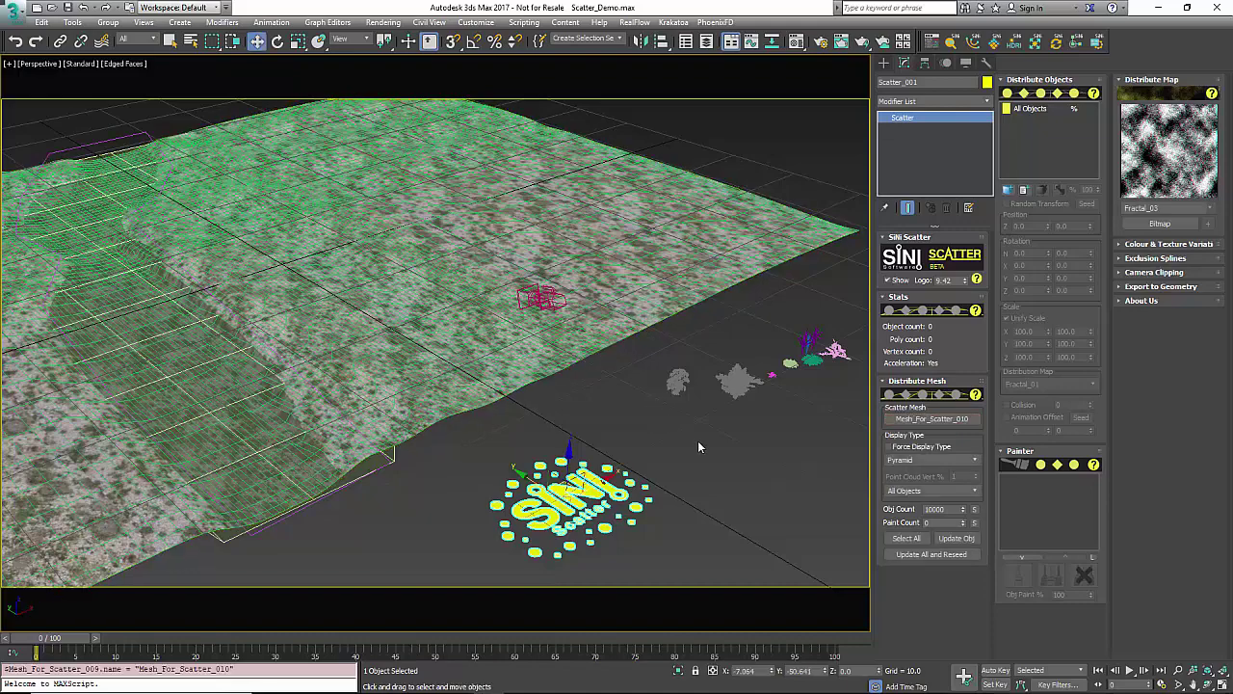
middle_drag(698, 440, 677, 428)
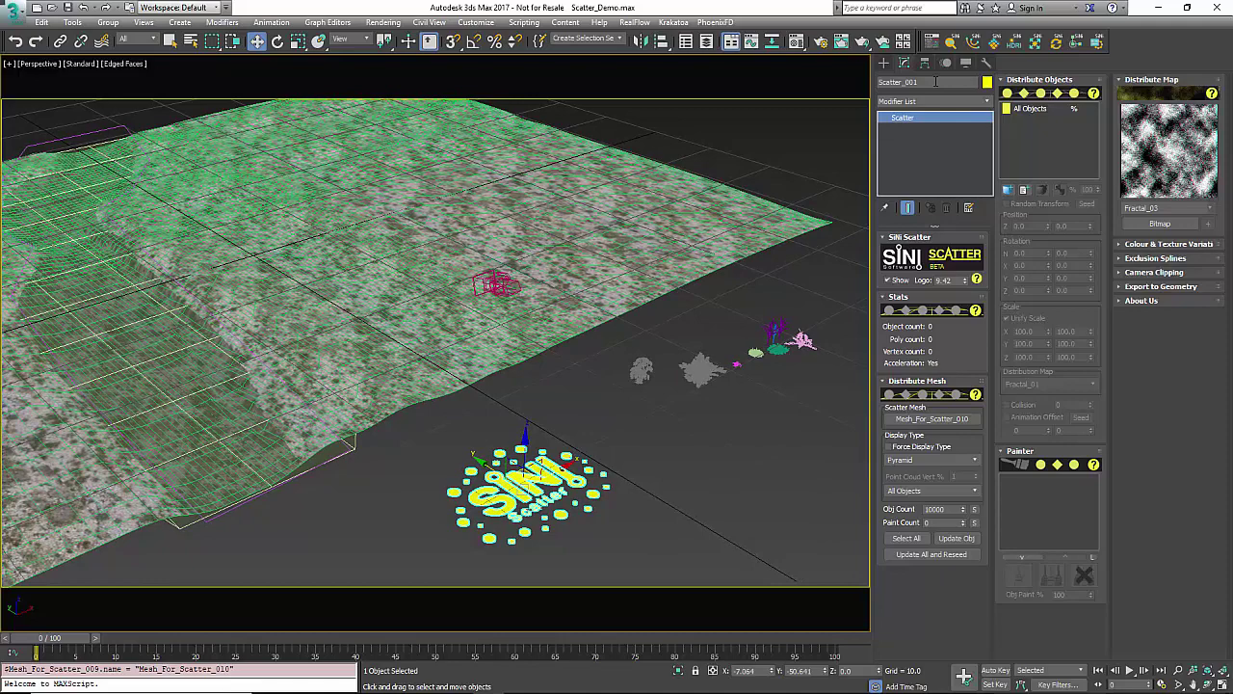
middle_drag(730, 401, 706, 405)
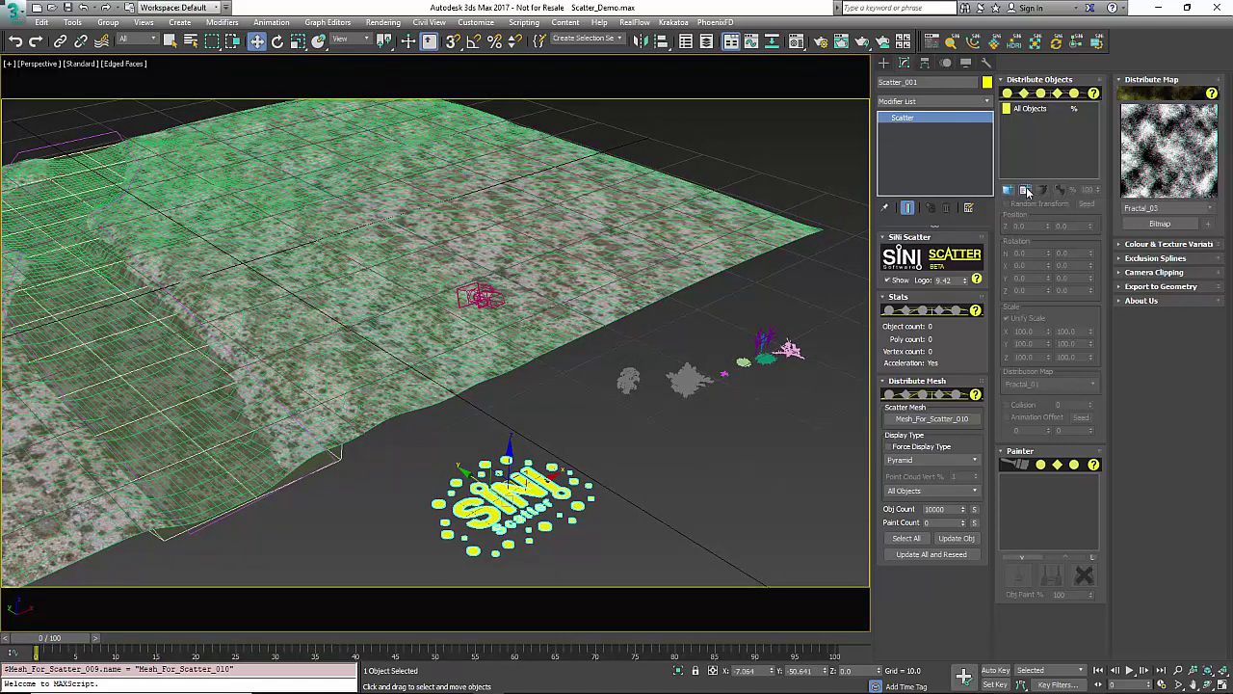
Add Grass, Clover and Weed_01 as single distribution objects.
click(1026, 190)
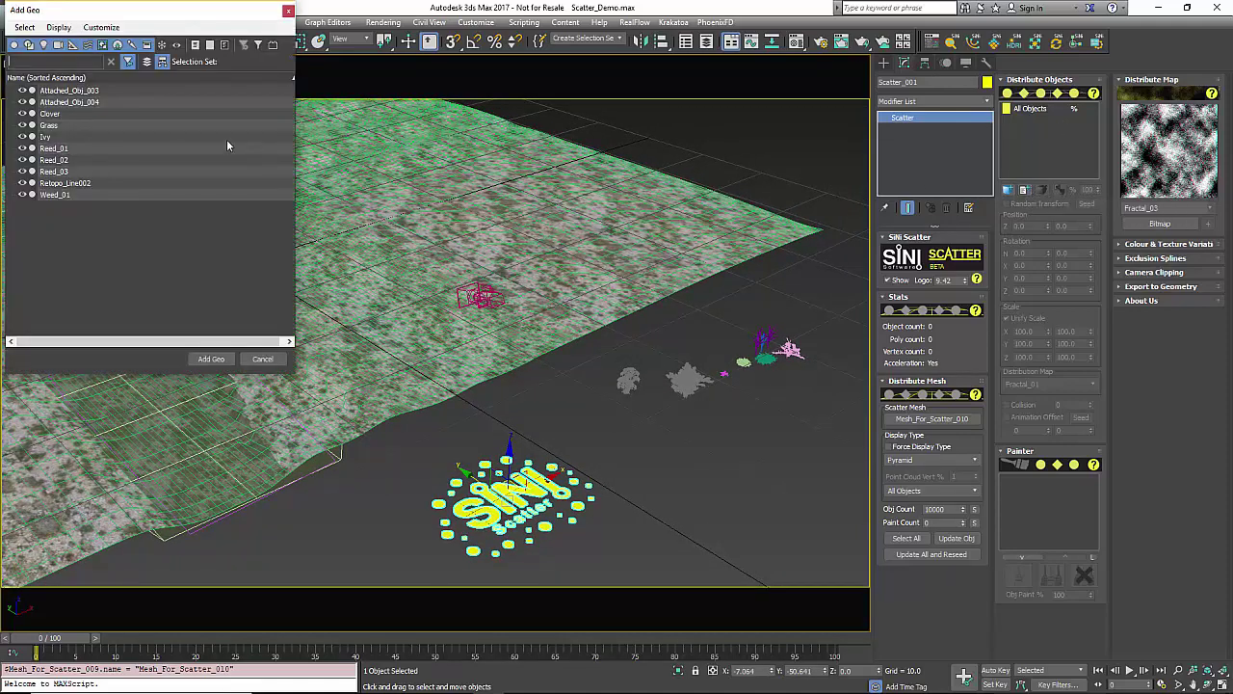
click(288, 11)
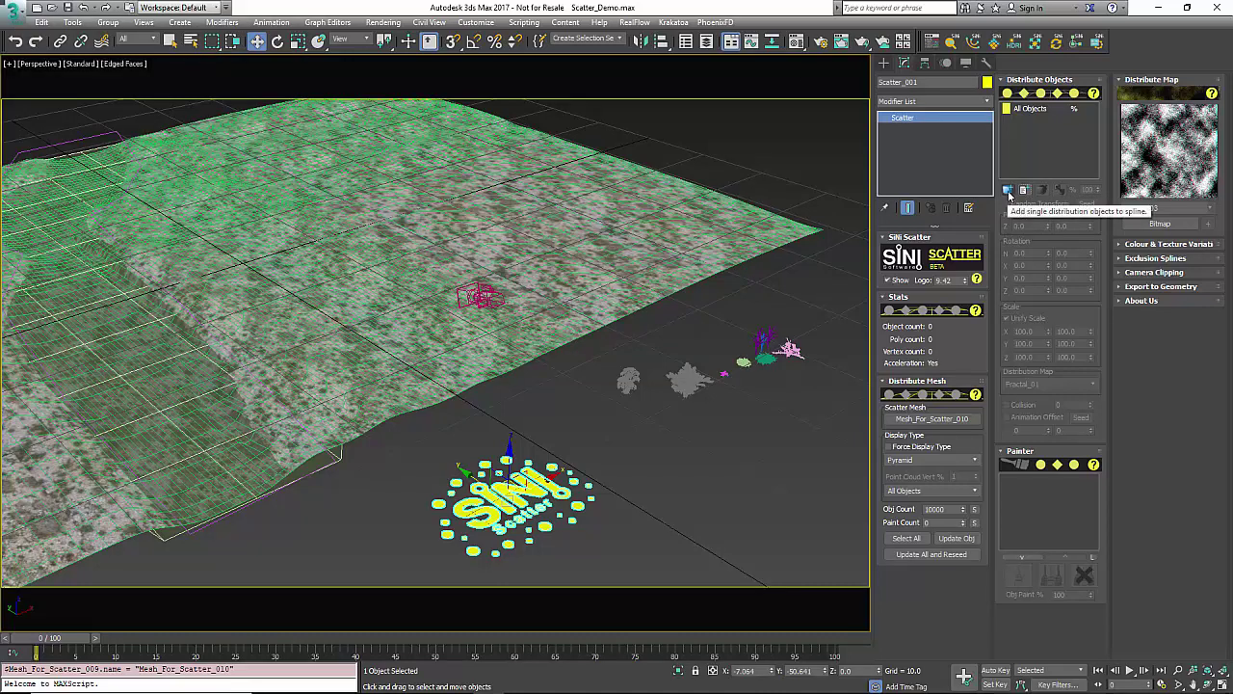
click(1008, 191)
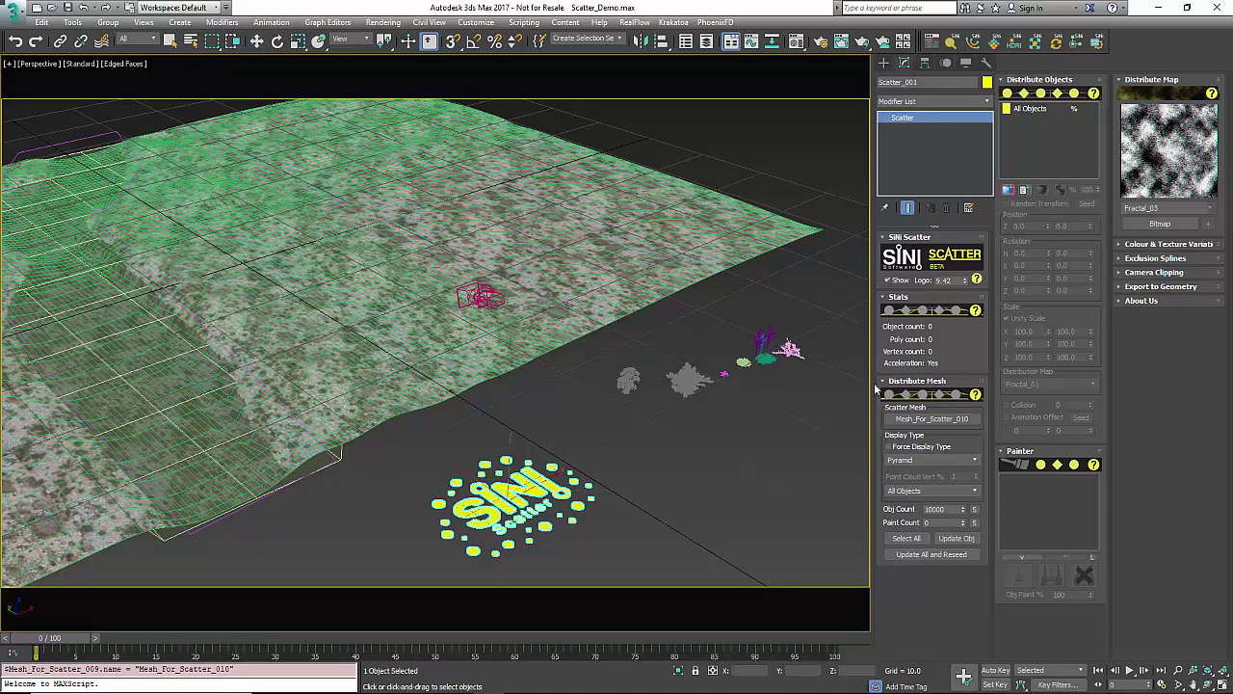
click(766, 357)
click(800, 357)
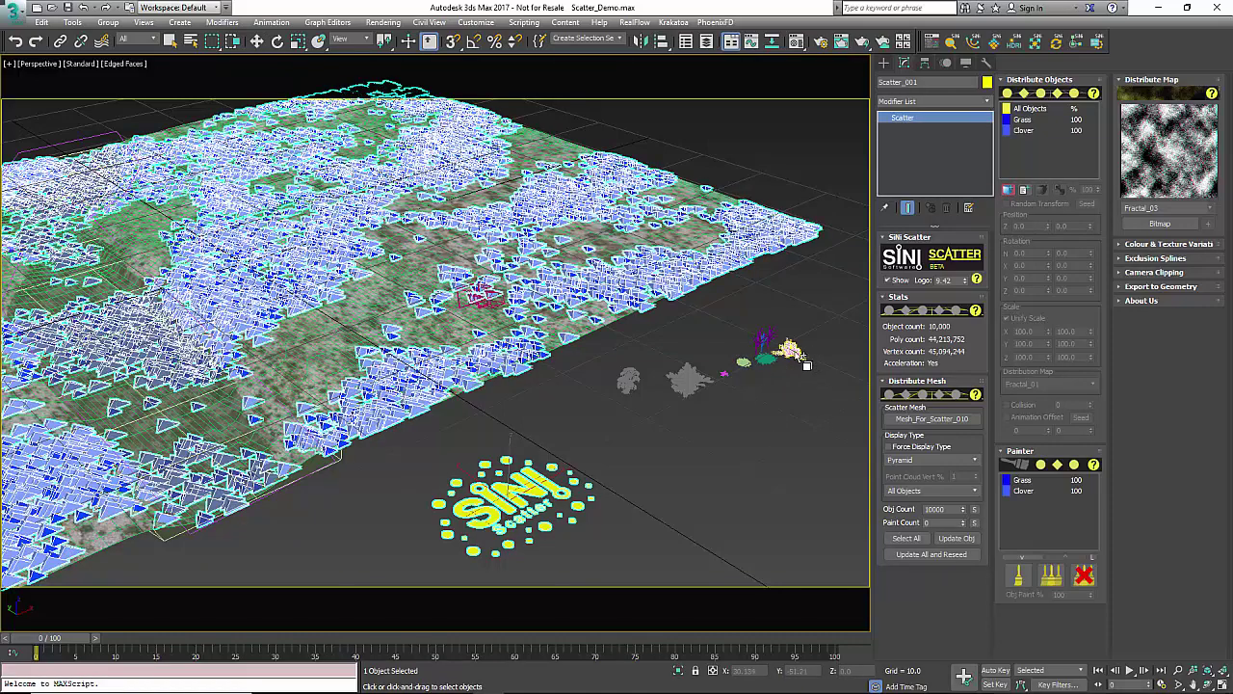
click(796, 357)
middle_drag(735, 444, 814, 410)
key(w)
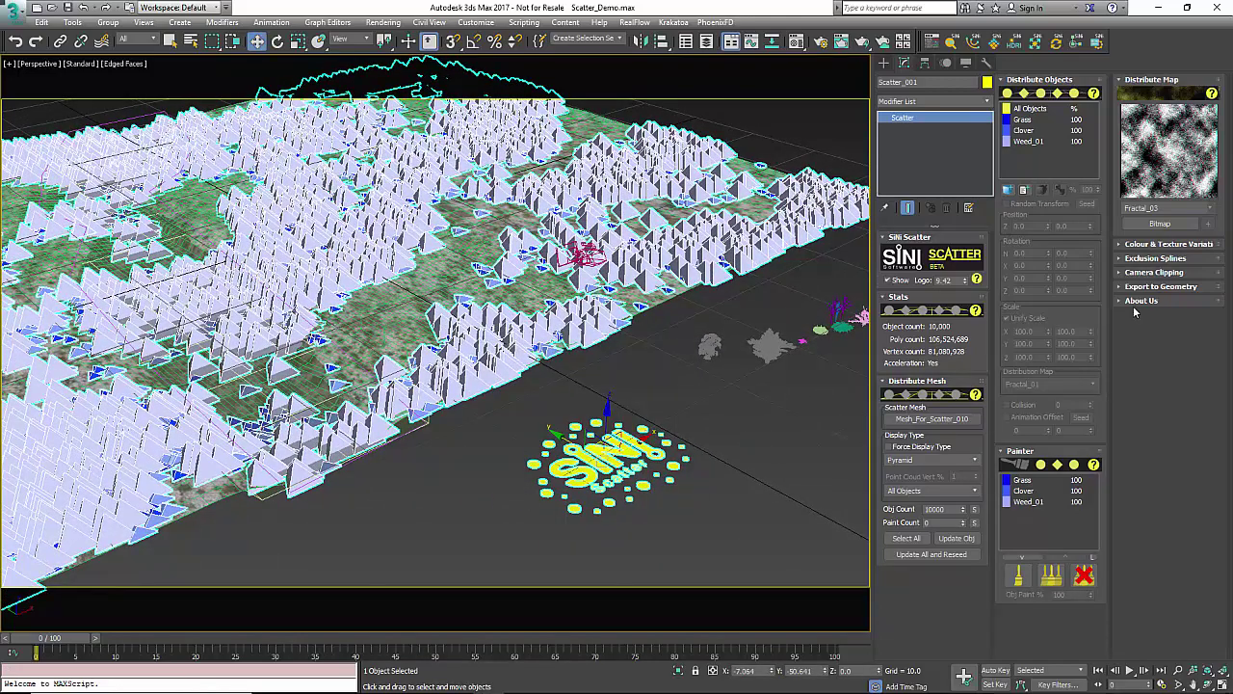
Open all rollouts with Open All and widen the command panel by another column.
right_click(973, 339)
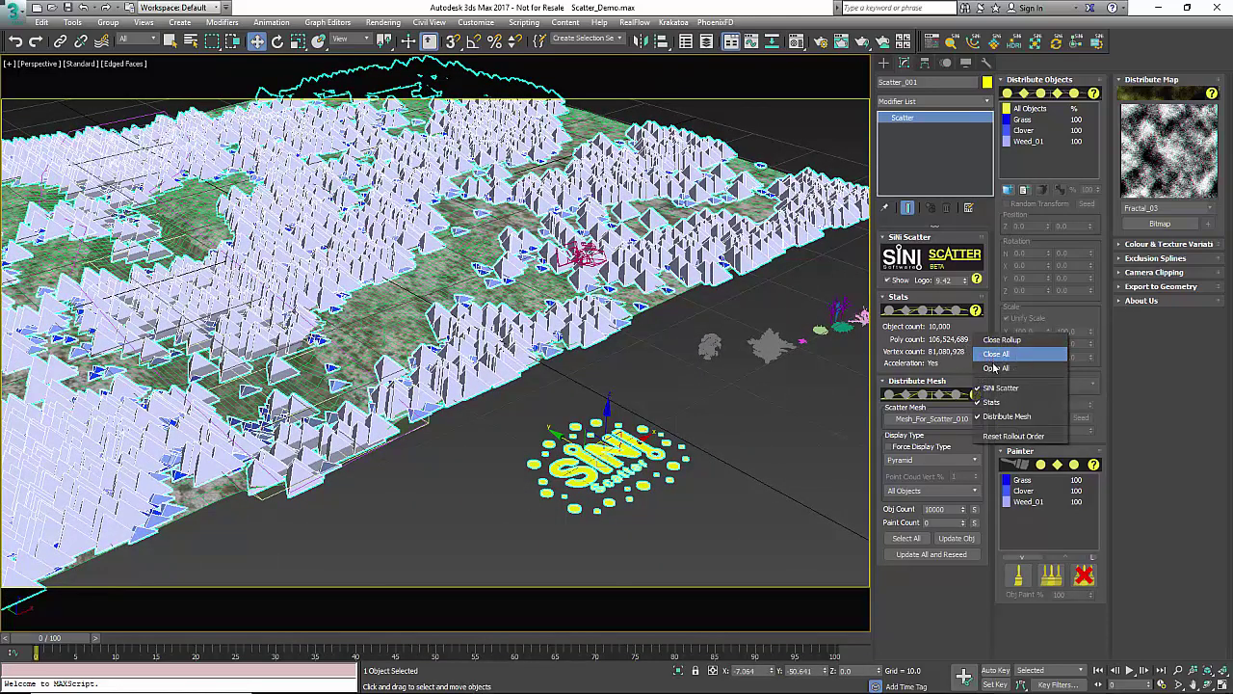
click(996, 368)
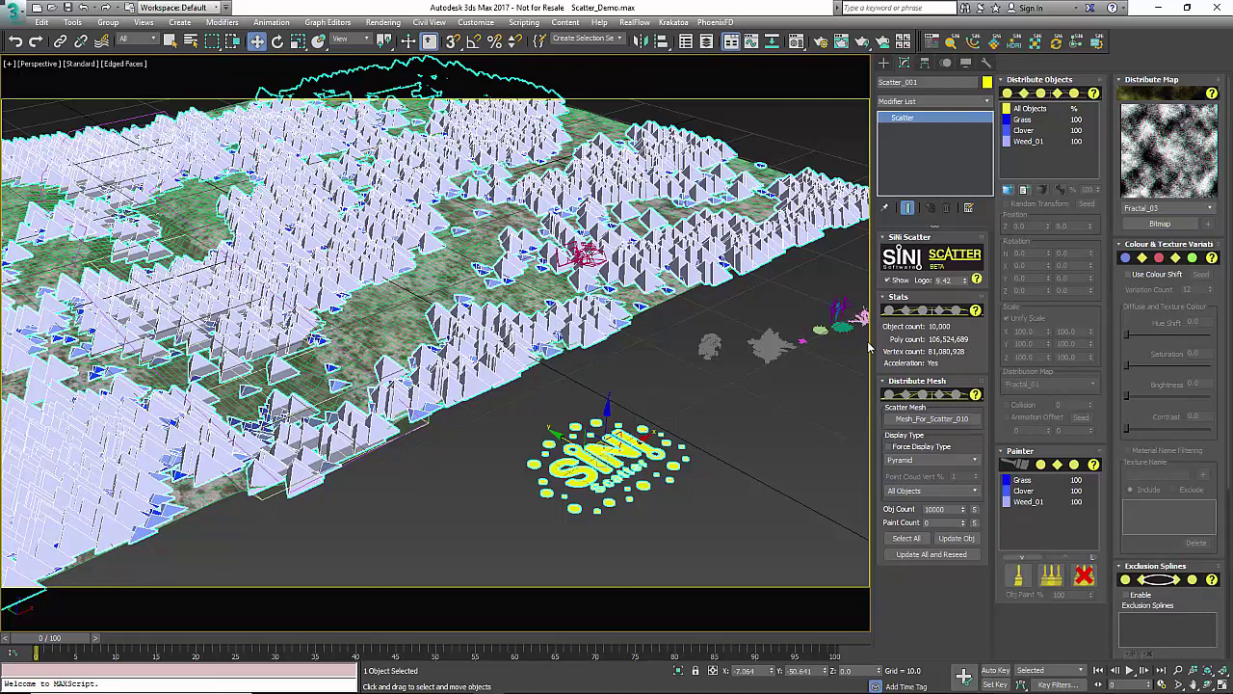
drag(869, 346, 844, 339)
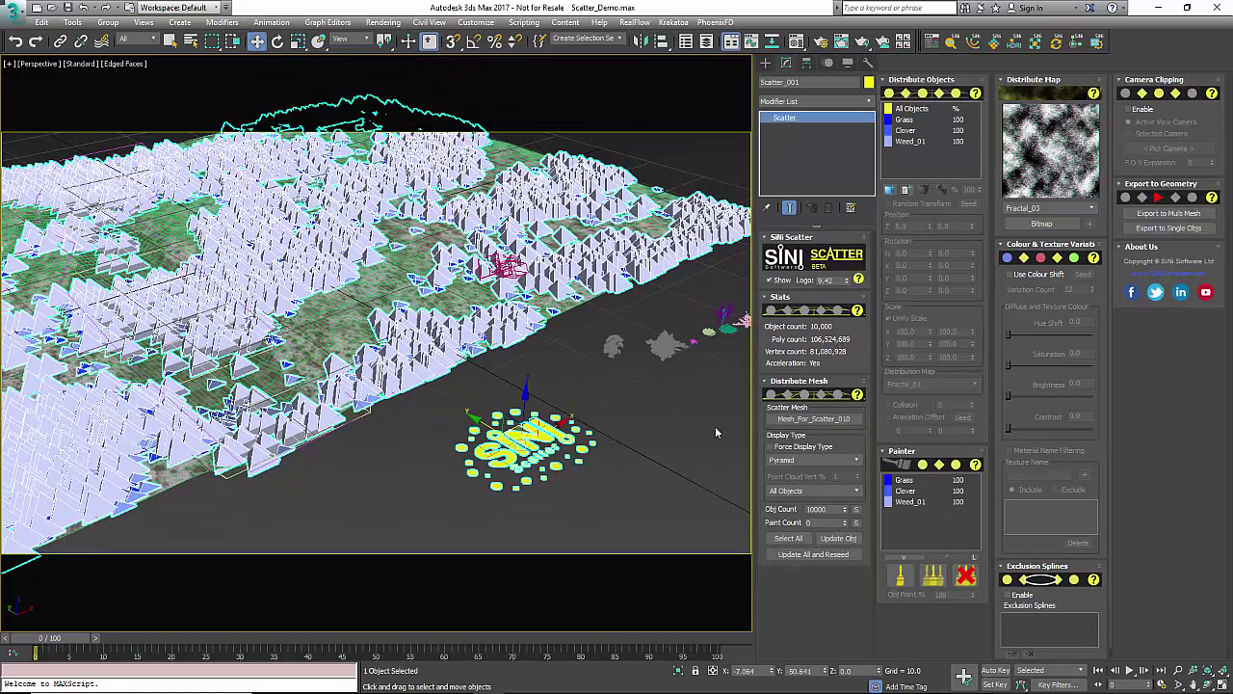
alt+middle_drag(666, 404, 721, 410)
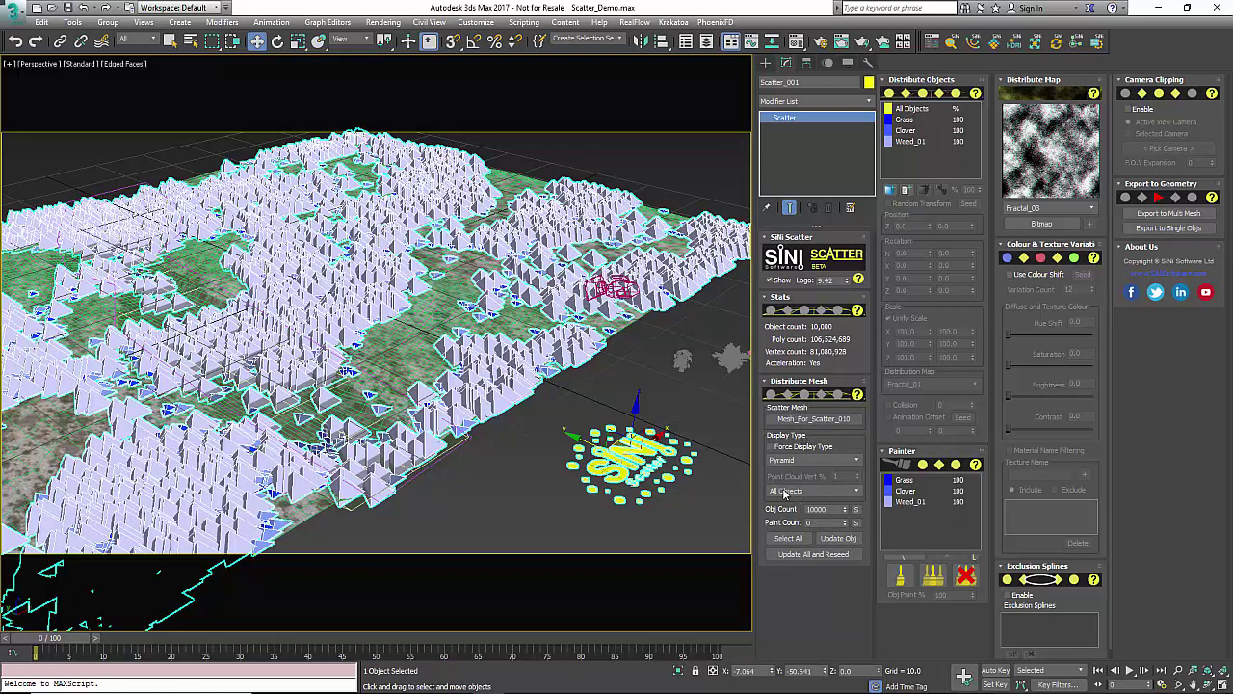
click(815, 461)
scroll(815, 465, up, 2)
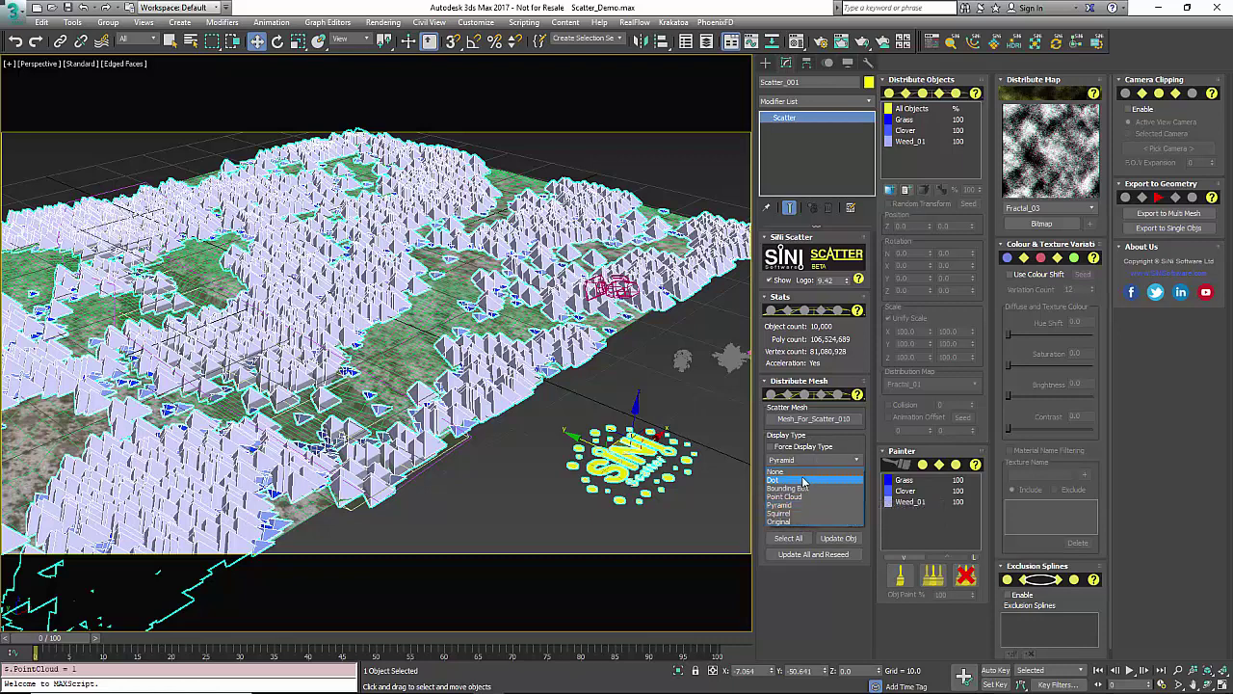
click(809, 479)
click(815, 461)
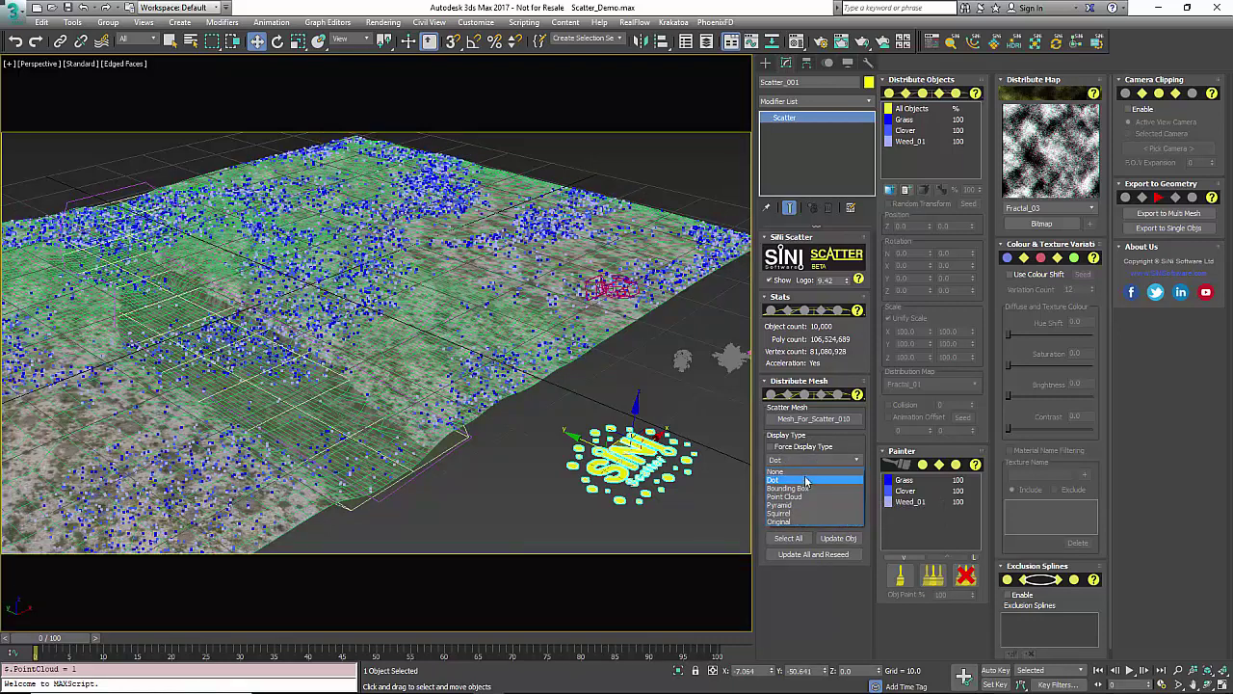
click(808, 487)
click(808, 460)
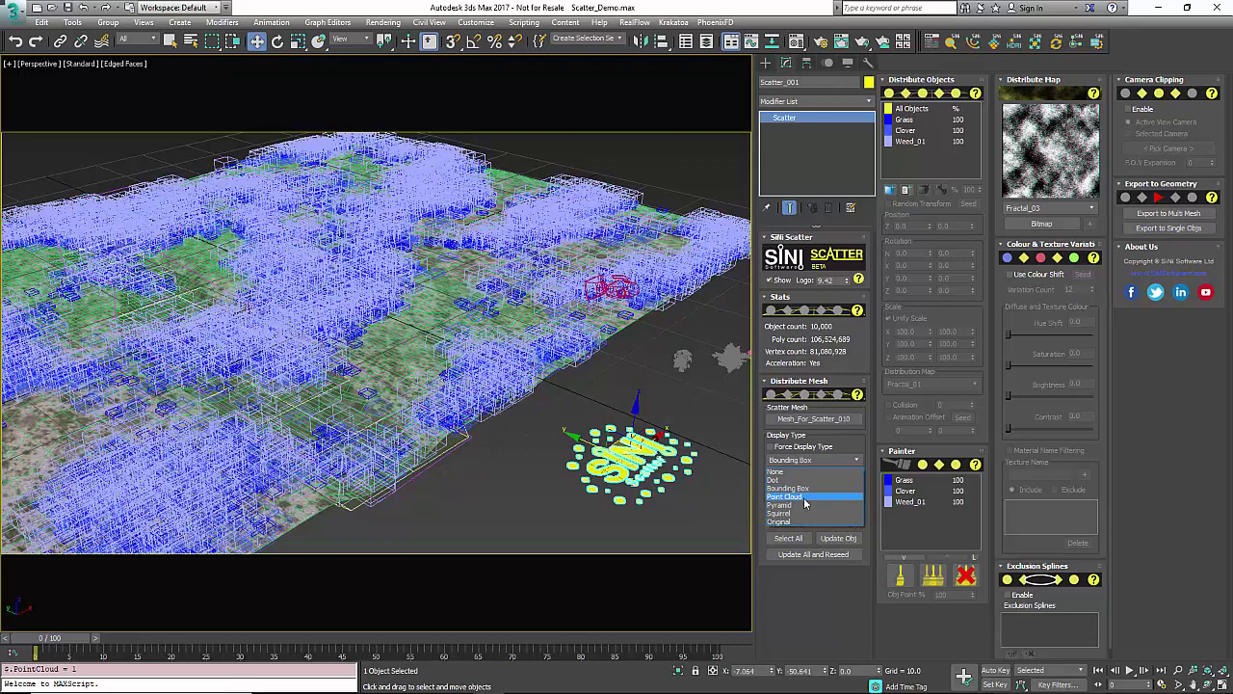
click(805, 506)
click(805, 506)
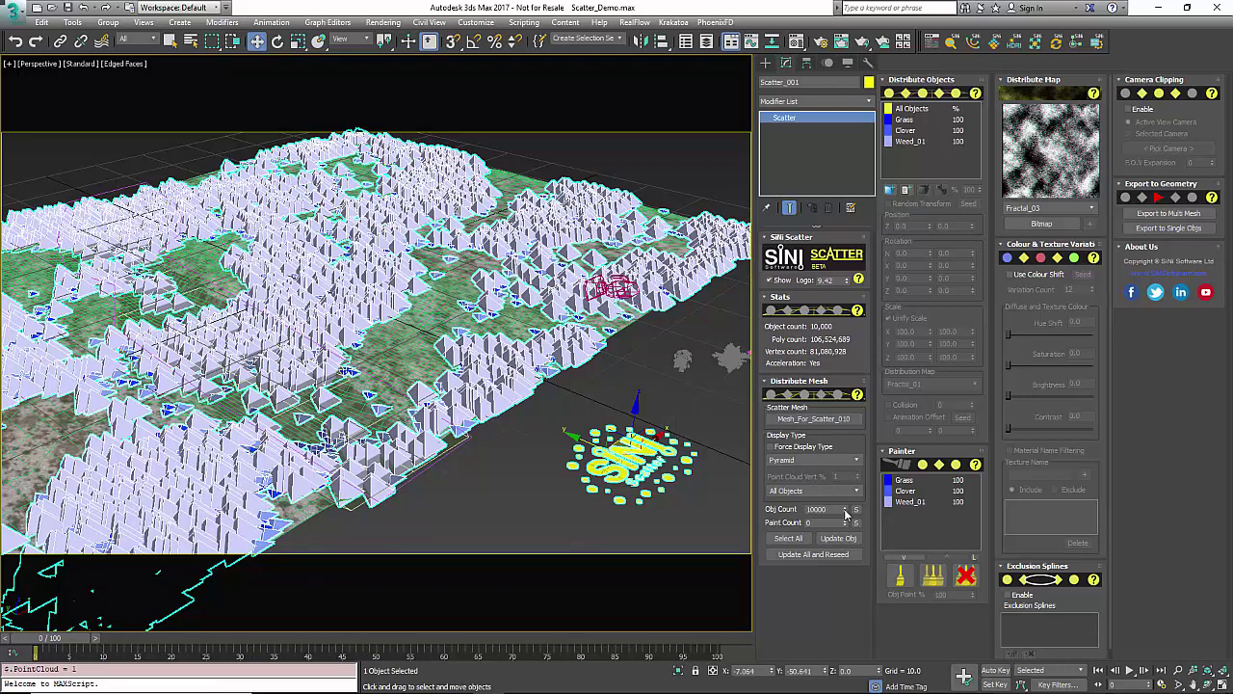
Set Obj Count to 15073, then reselect the SiNi Scatter object.
drag(845, 515, 814, 472)
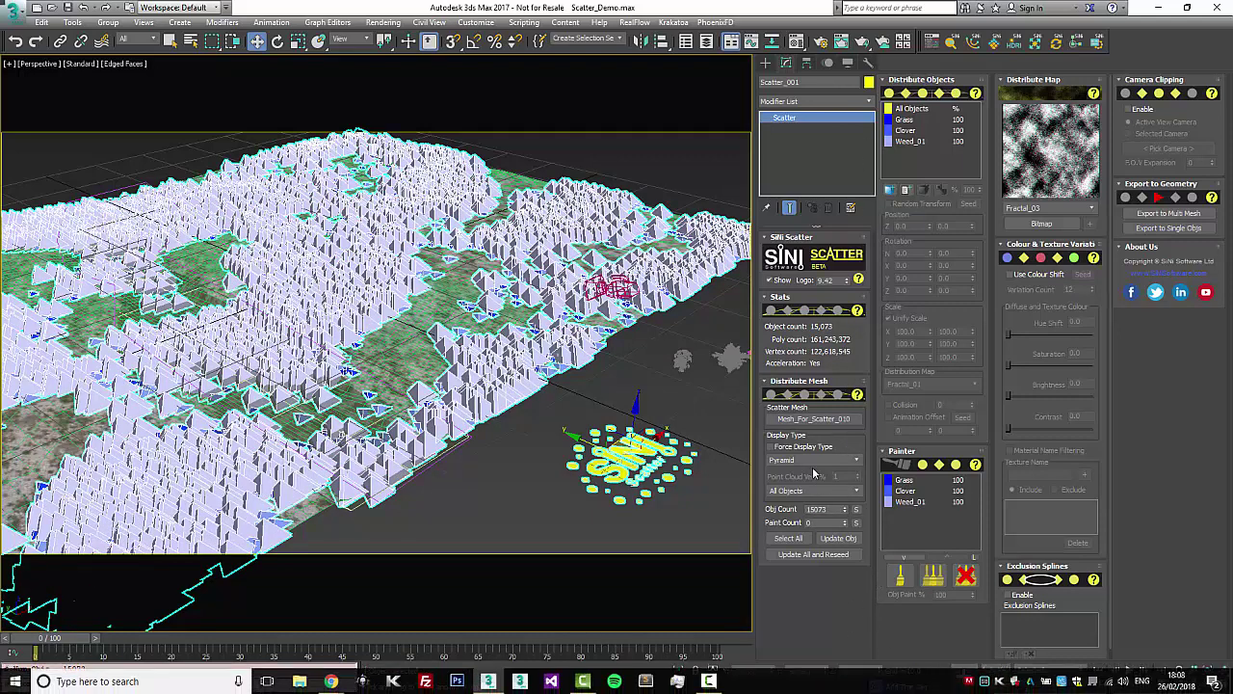
click(788, 539)
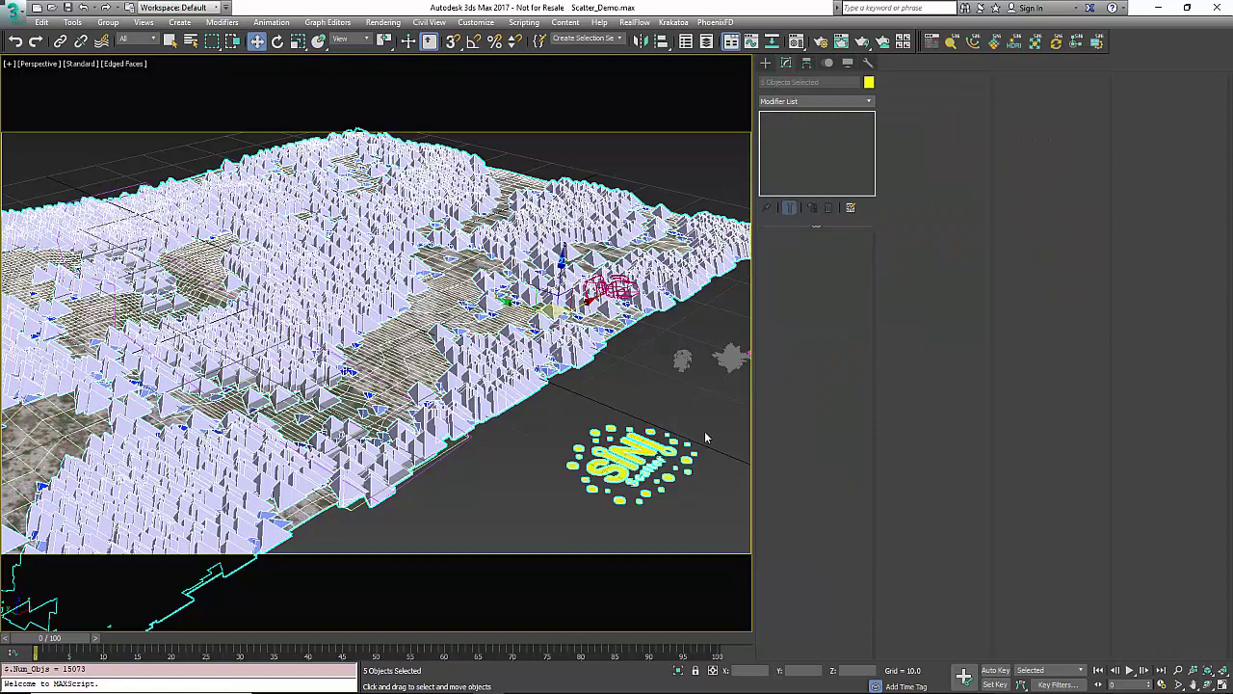
click(638, 483)
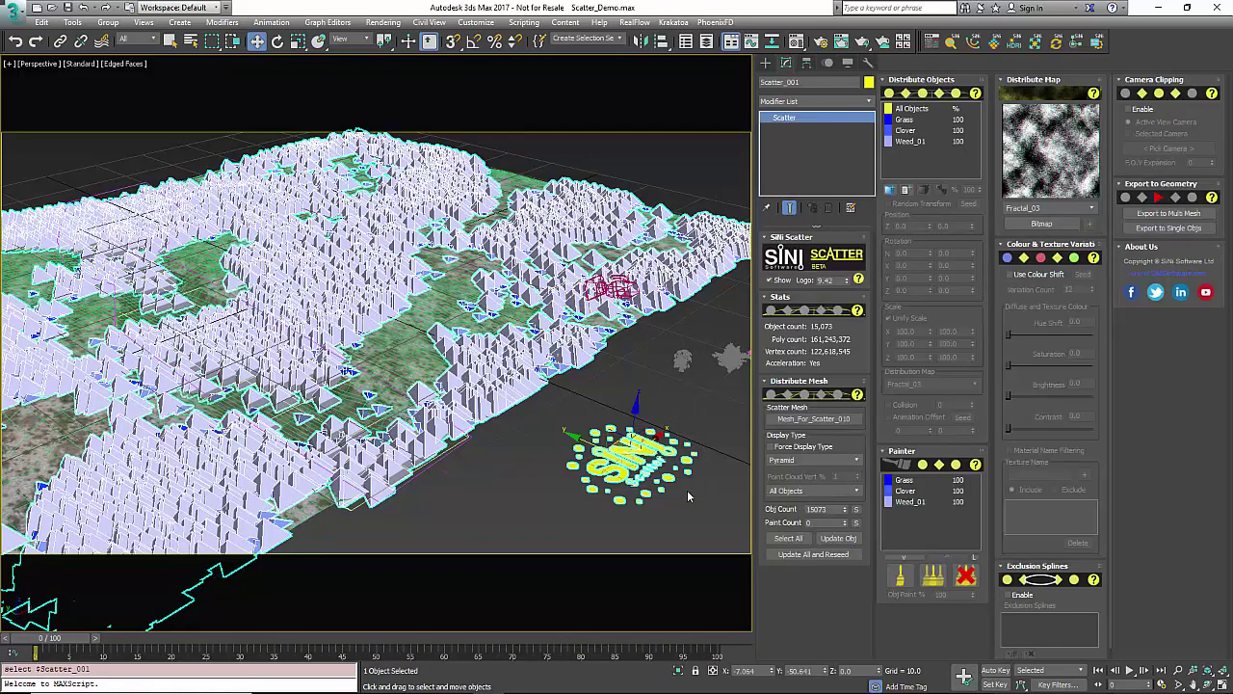
alt+middle_drag(638, 482, 642, 498)
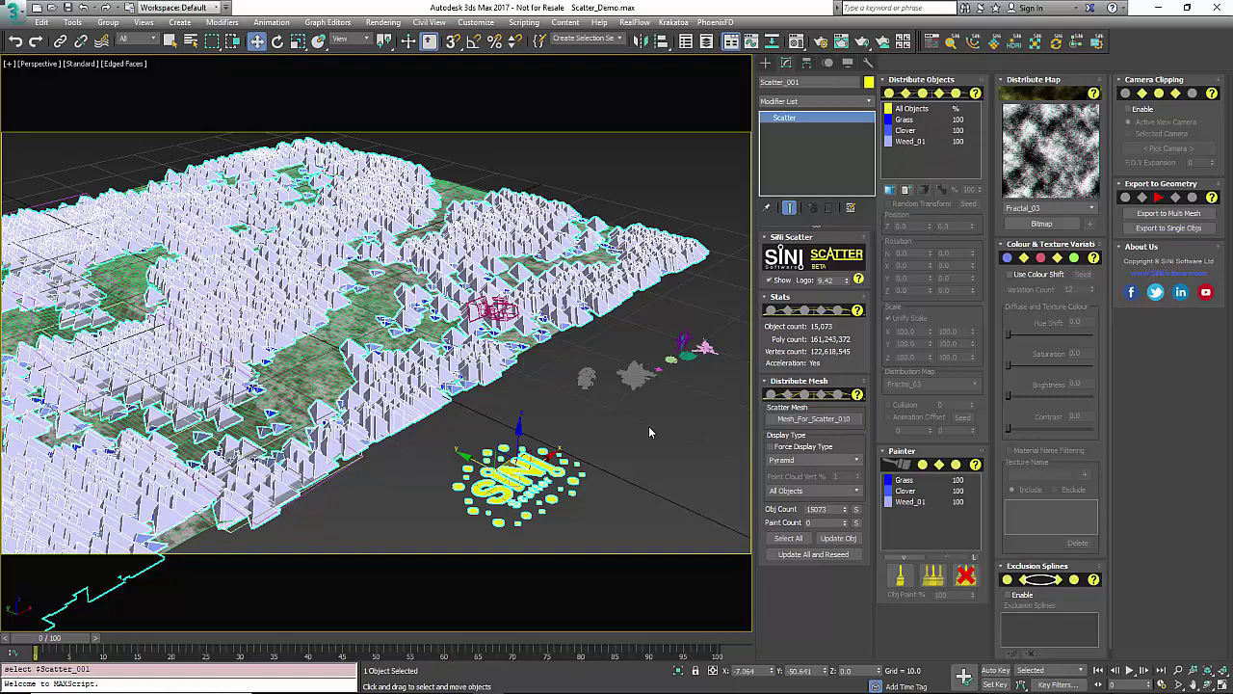
Reseed the 15,073 scattered objects into a new random layout.
click(832, 555)
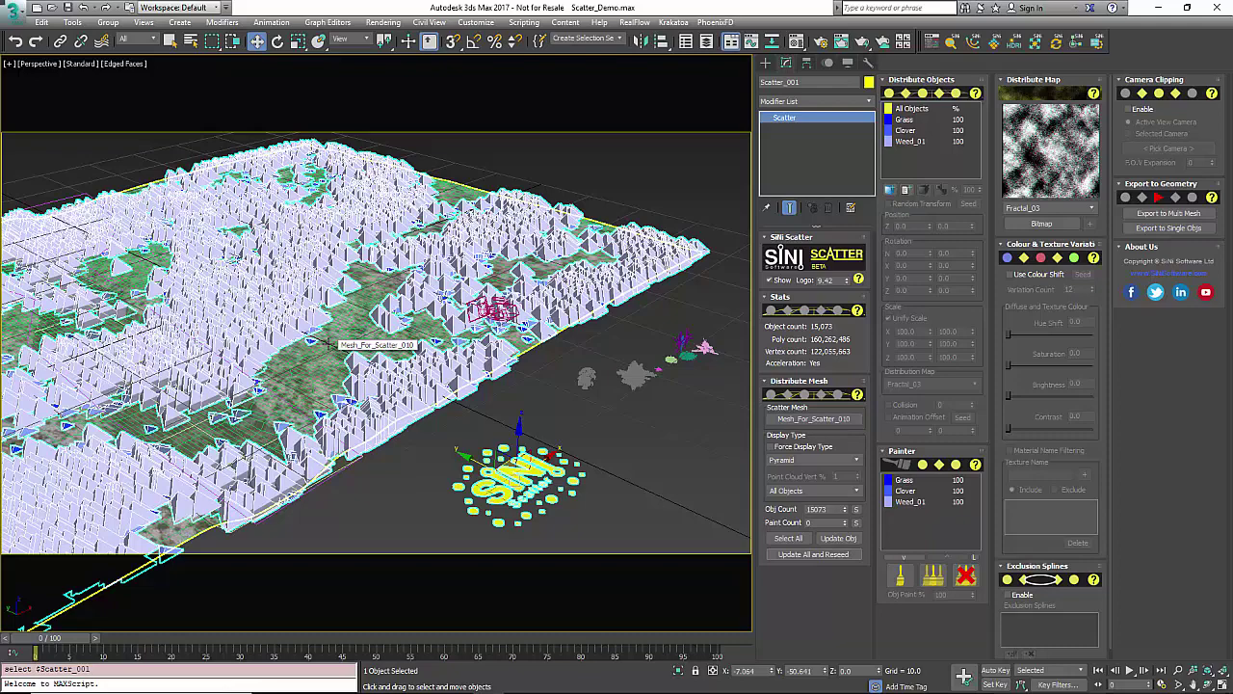
middle_drag(590, 412, 597, 404)
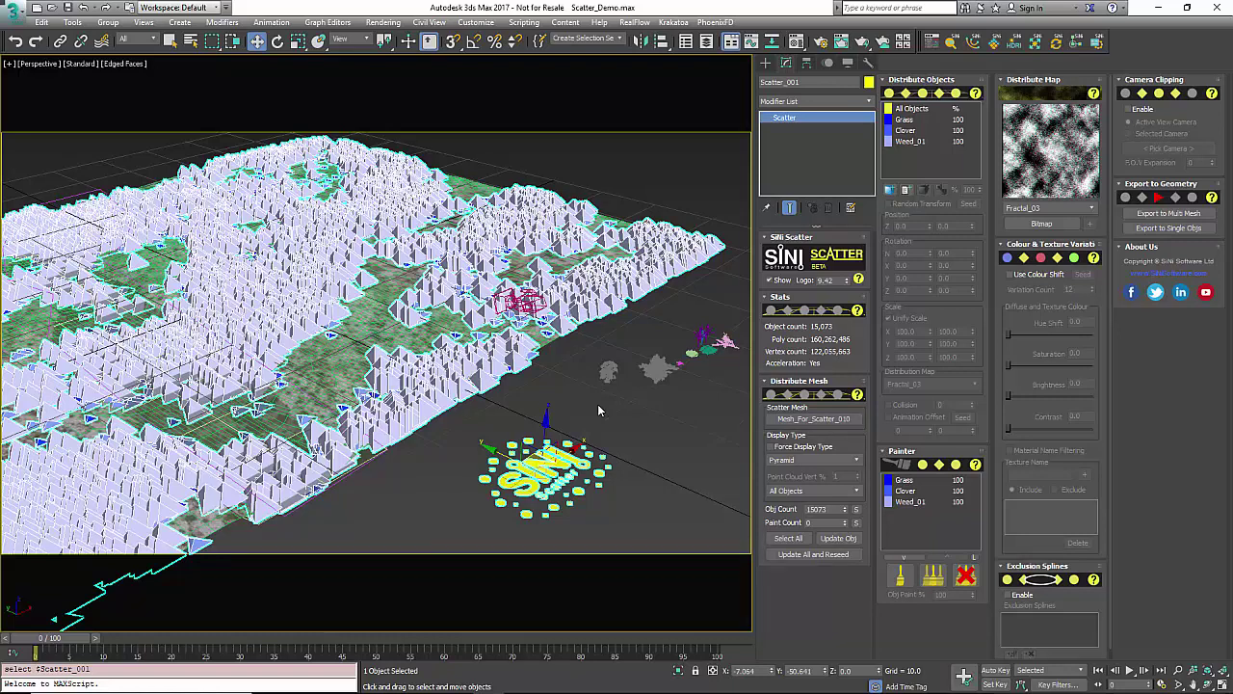
Give Grass the Fractal_01 distribution map and Clover the Fractal_03 map.
scroll(601, 489, down, 1)
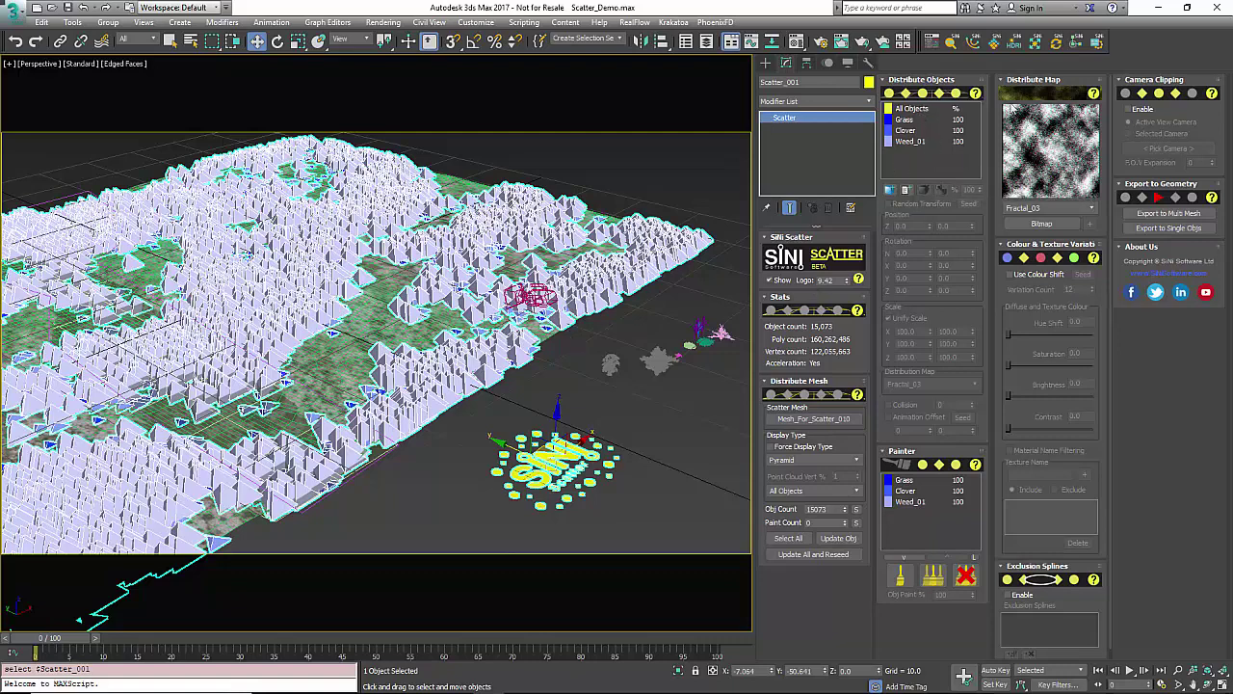
click(920, 110)
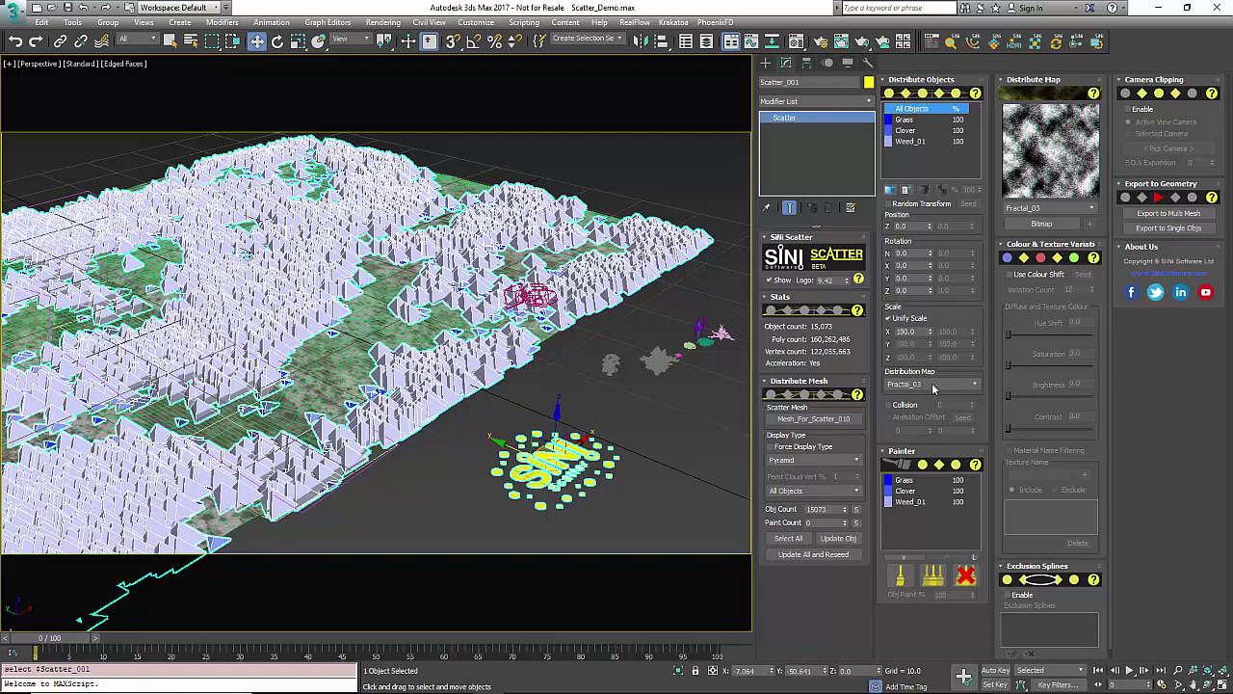
click(911, 120)
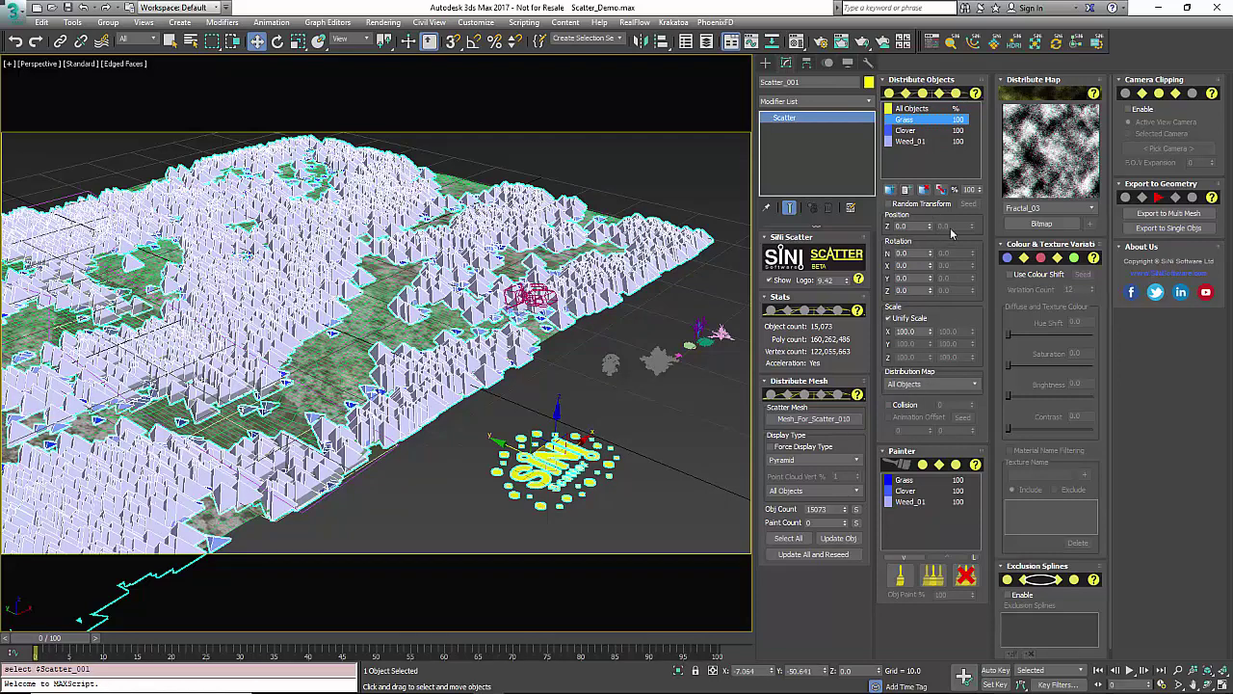
click(957, 386)
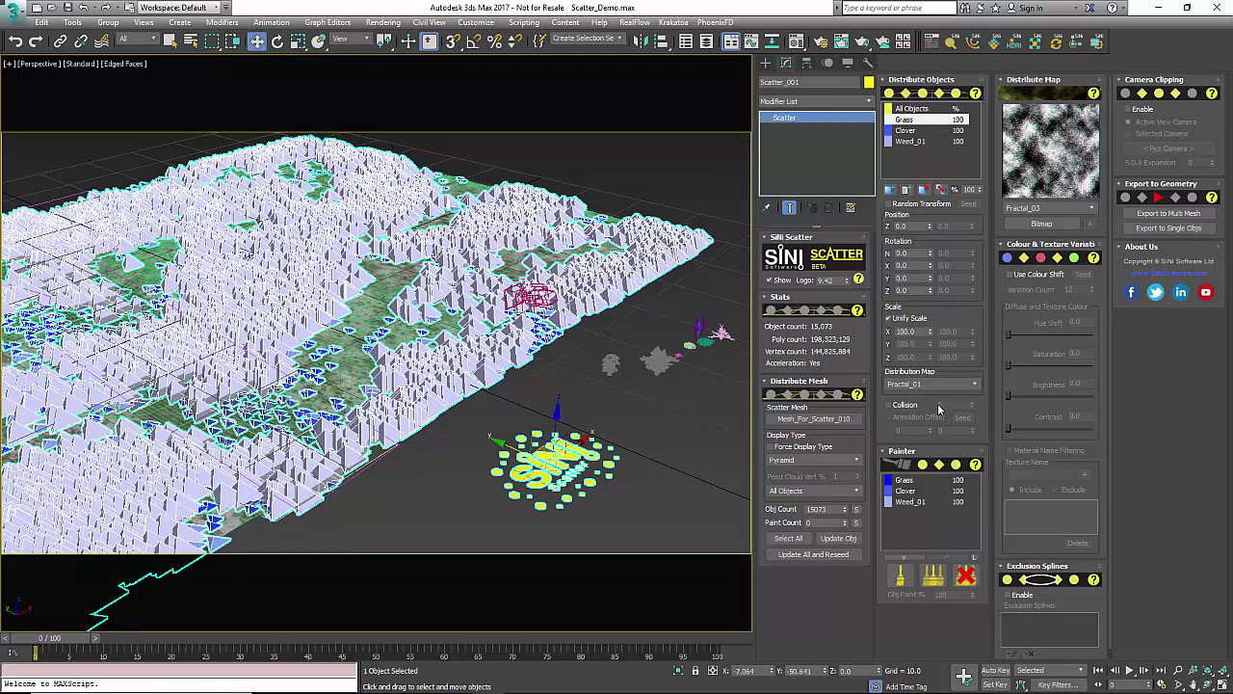
click(928, 131)
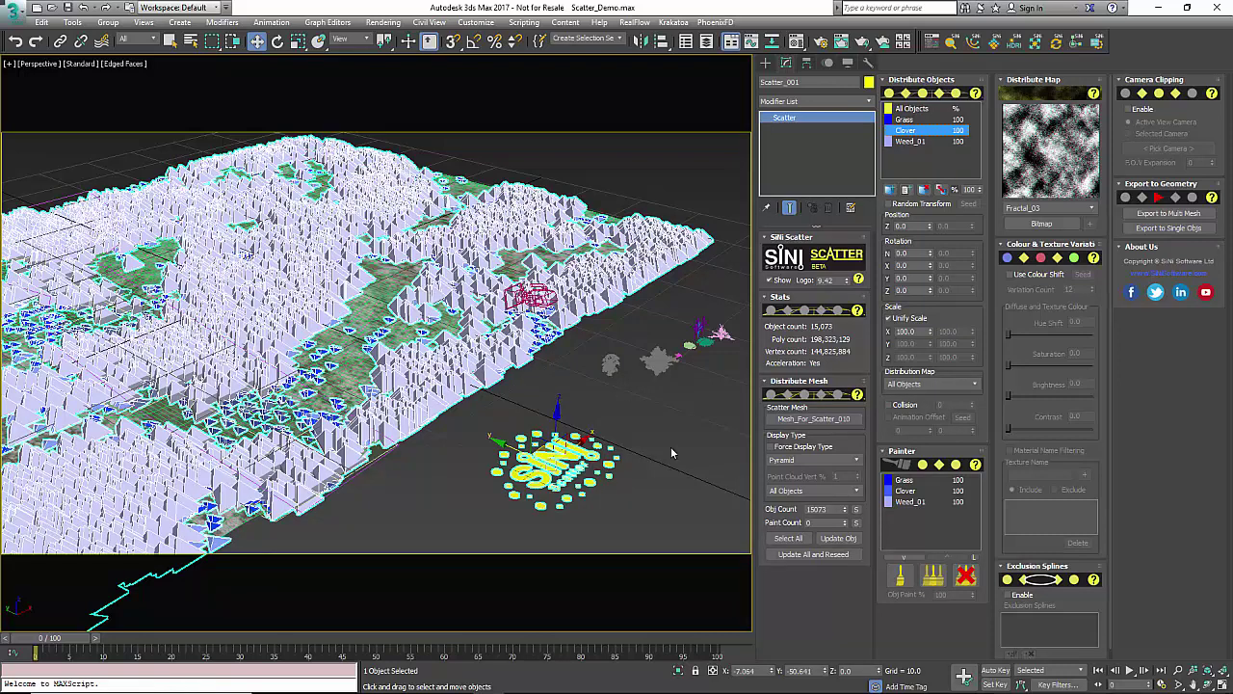
click(930, 383)
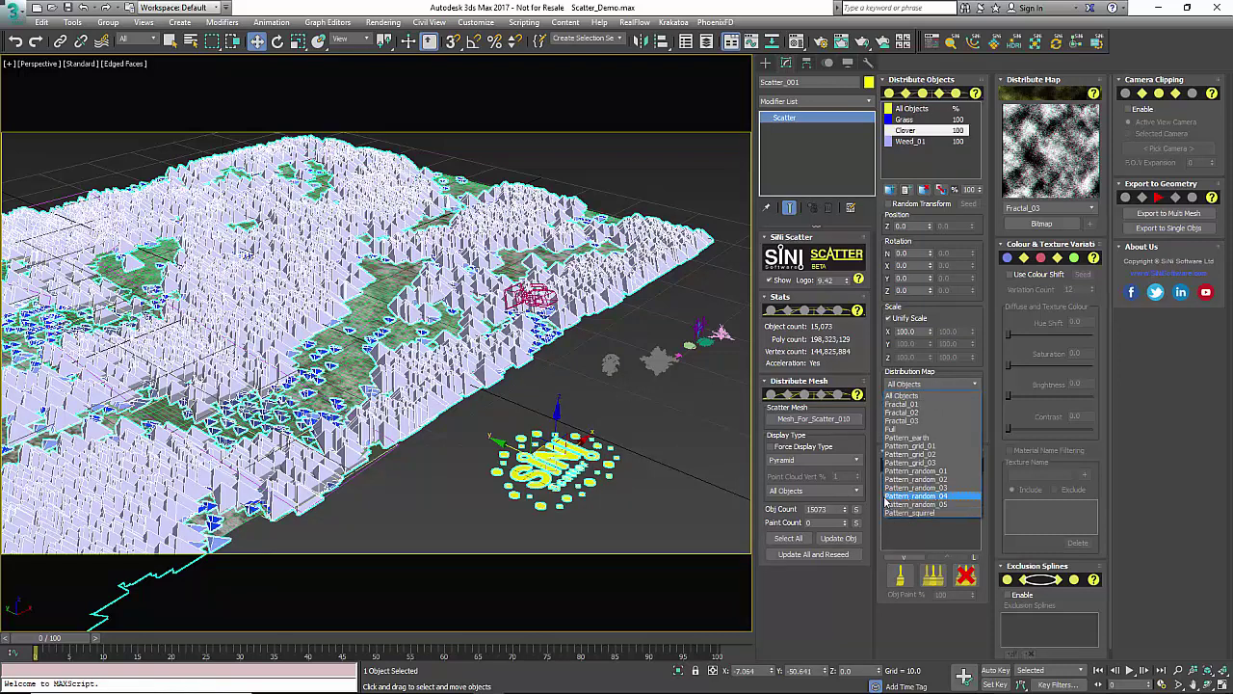
click(904, 421)
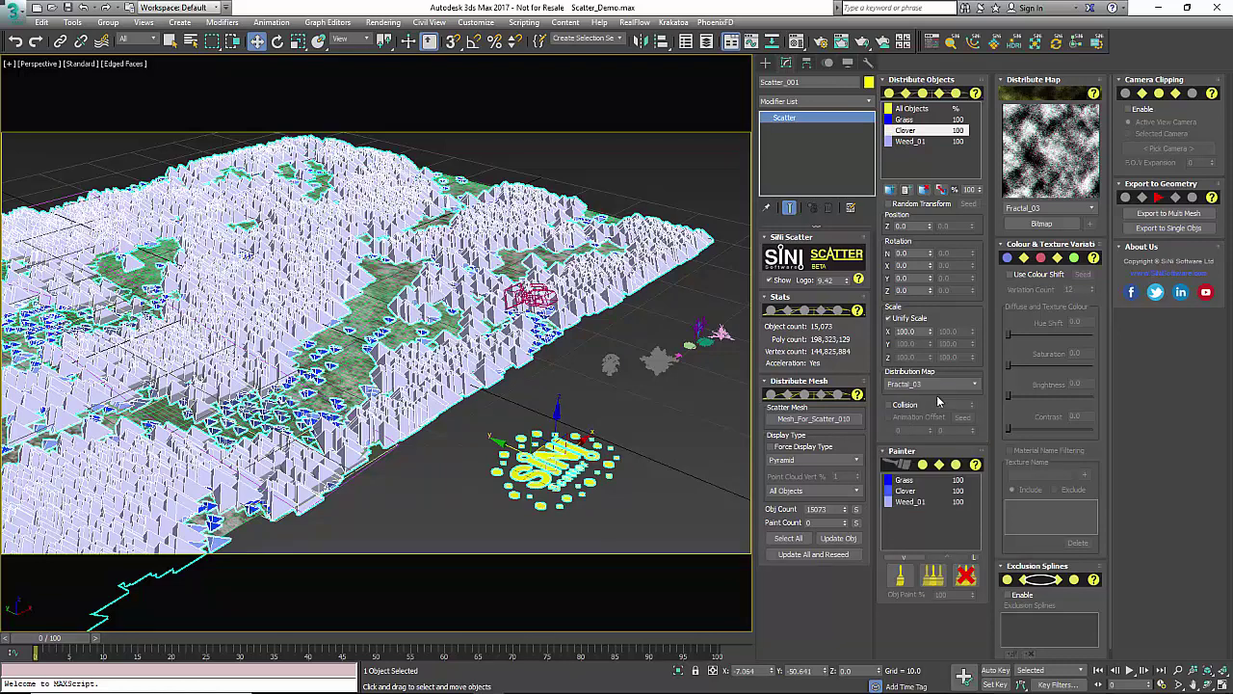
middle_drag(579, 295, 593, 286)
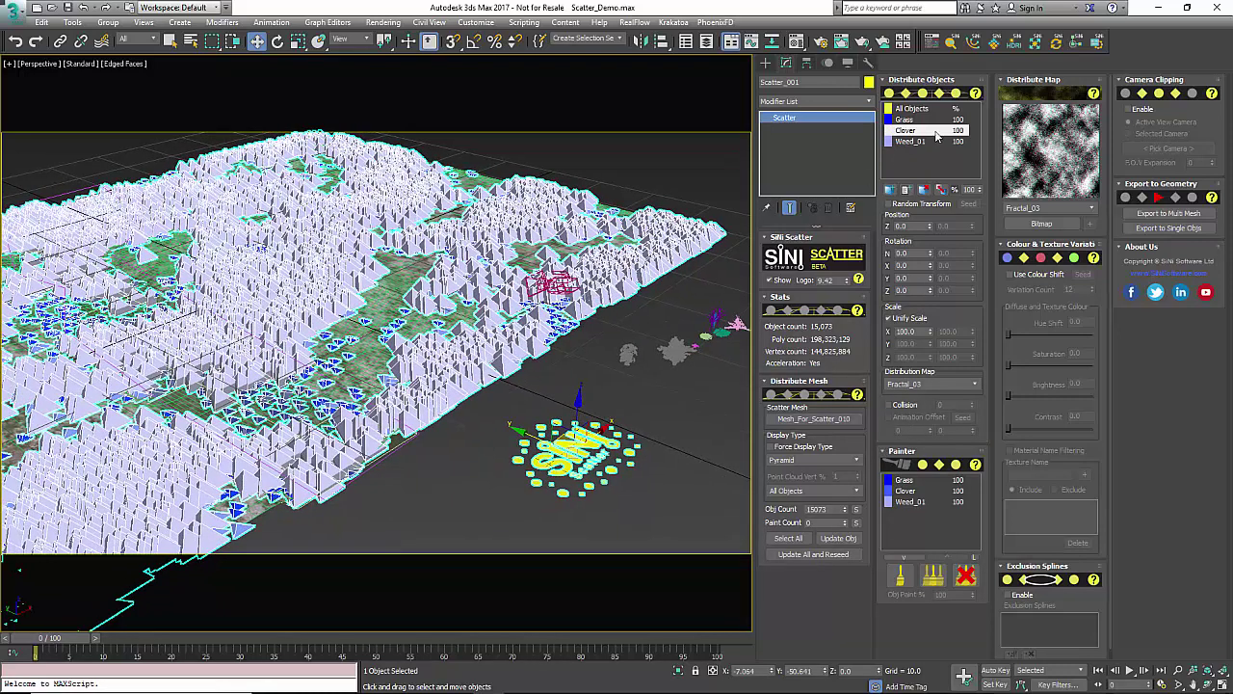
Switch Clover's distribution map from Fractal_03 to Fractal_02.
click(920, 109)
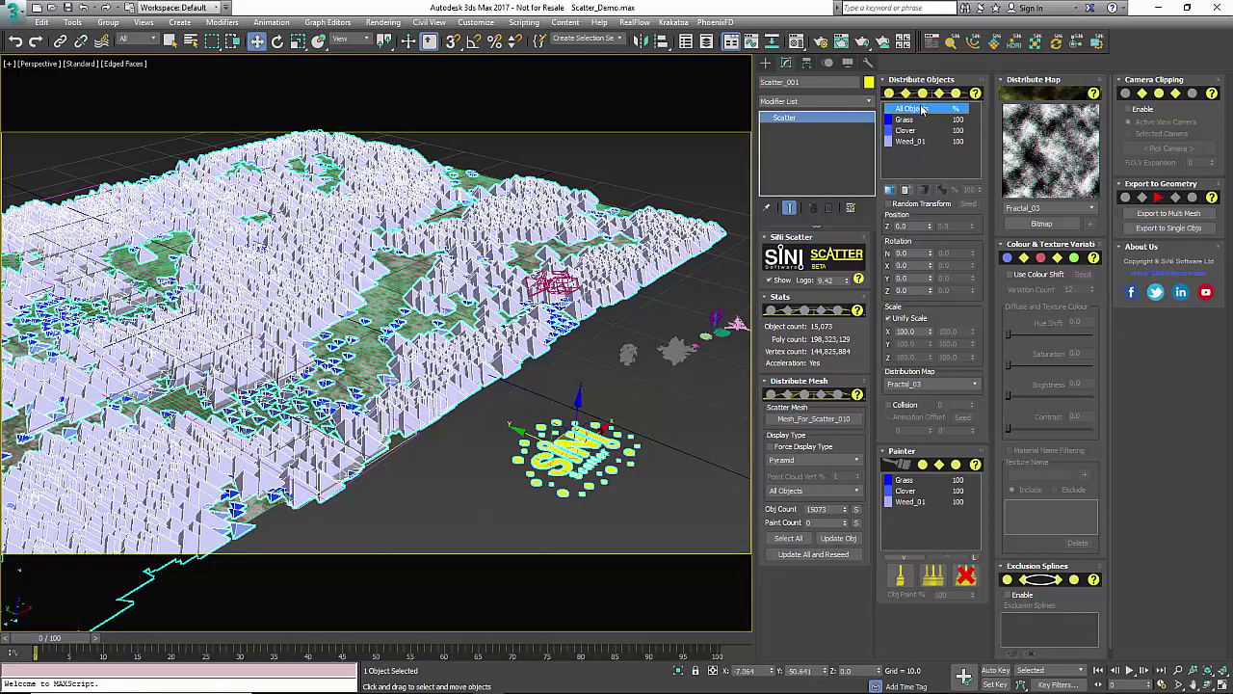
click(911, 119)
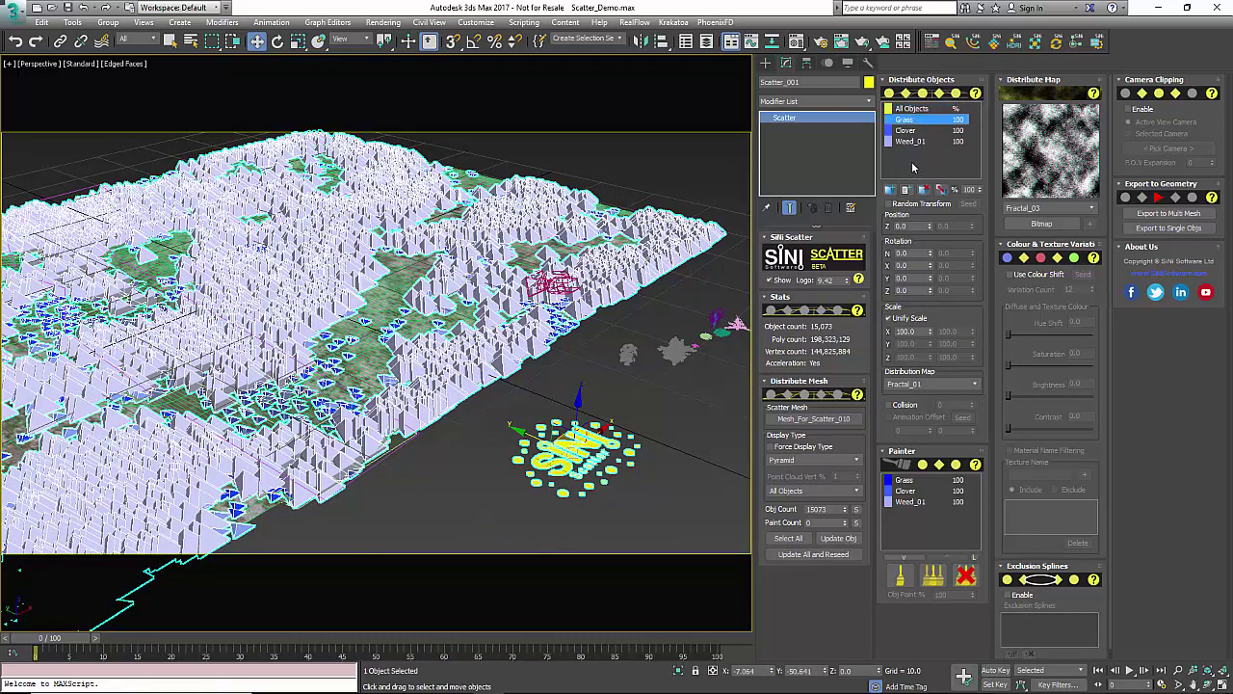
click(915, 131)
click(944, 383)
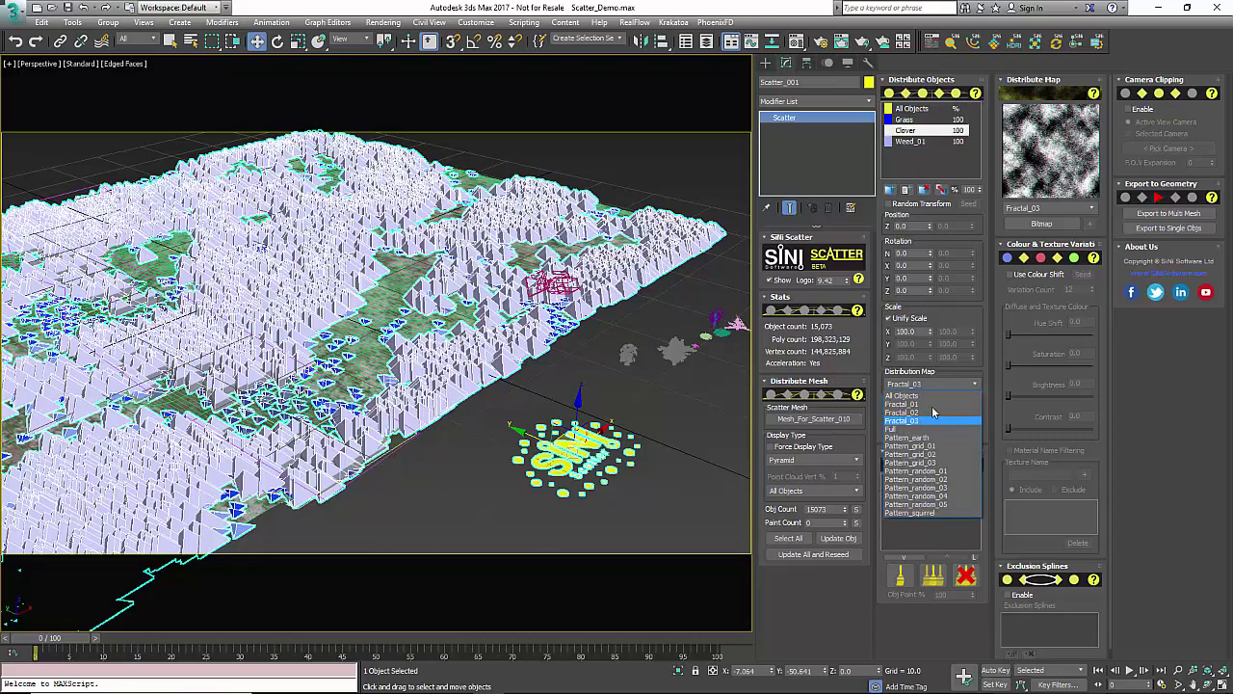
click(932, 412)
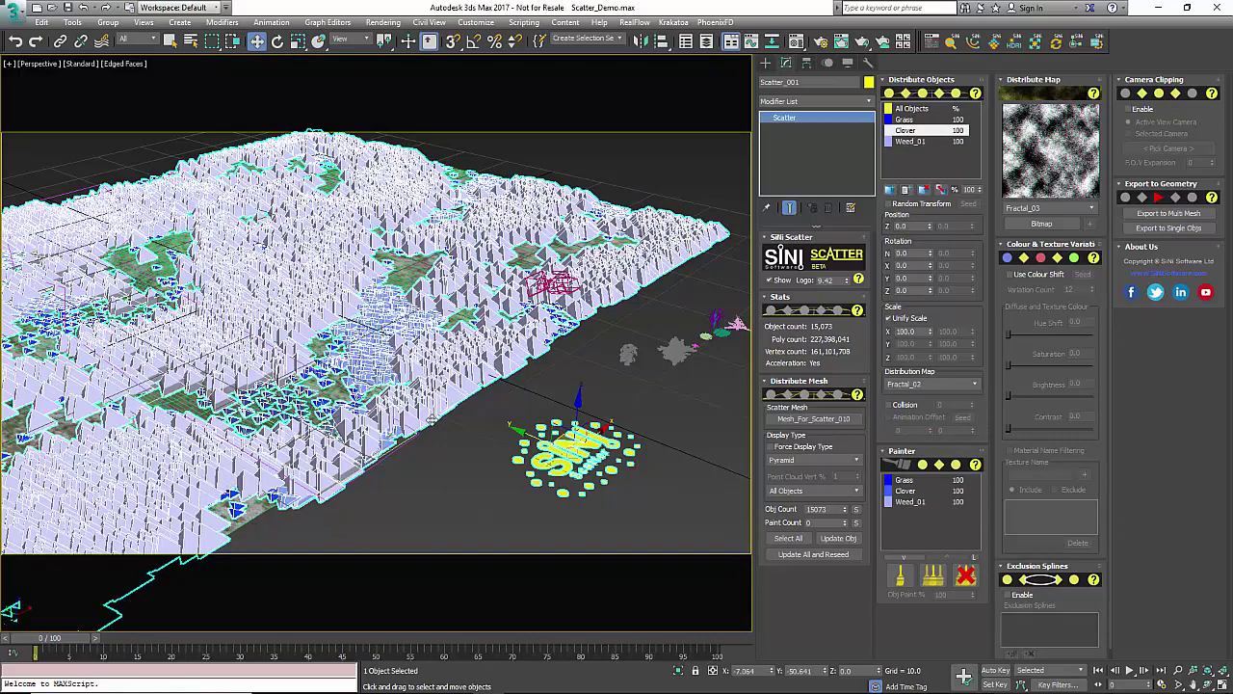
middle_drag(431, 421, 529, 431)
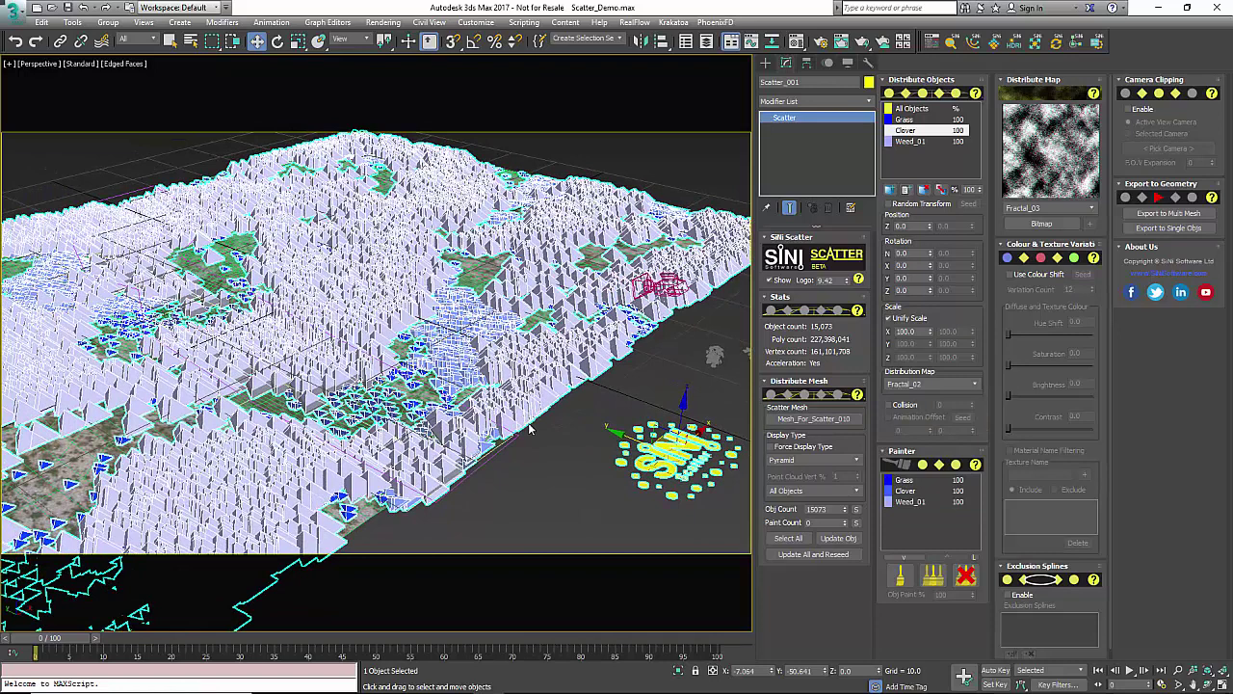
click(930, 109)
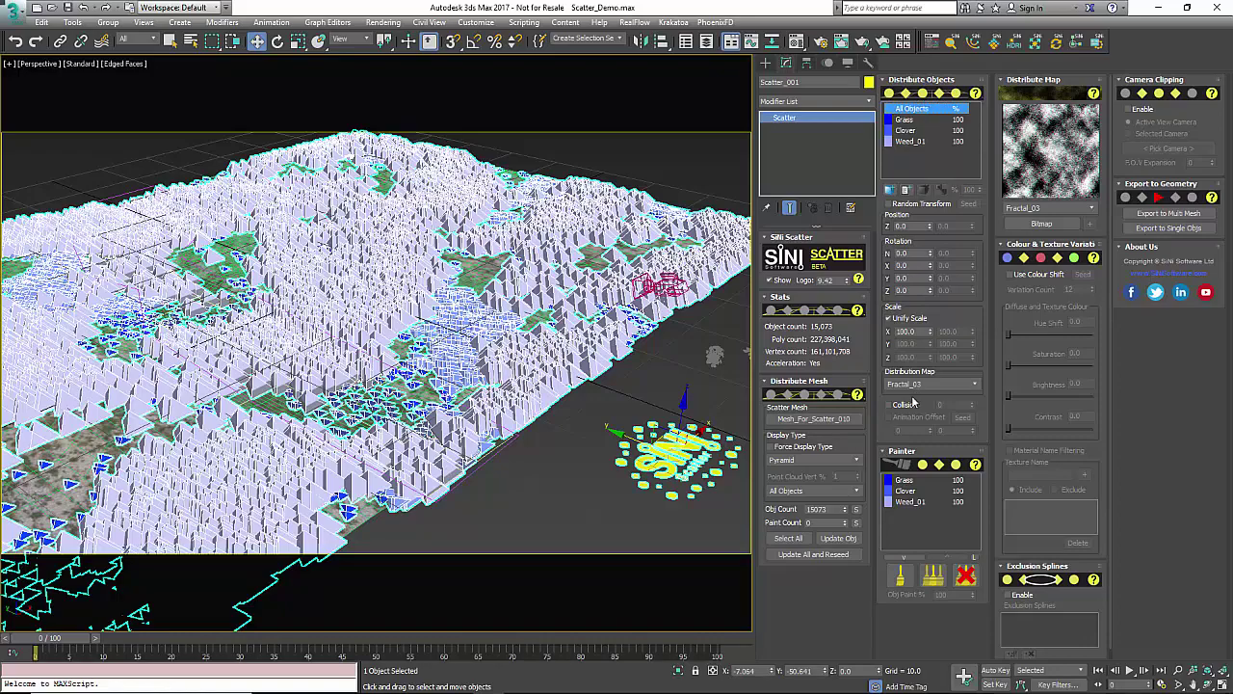
alt+middle_drag(664, 399, 655, 434)
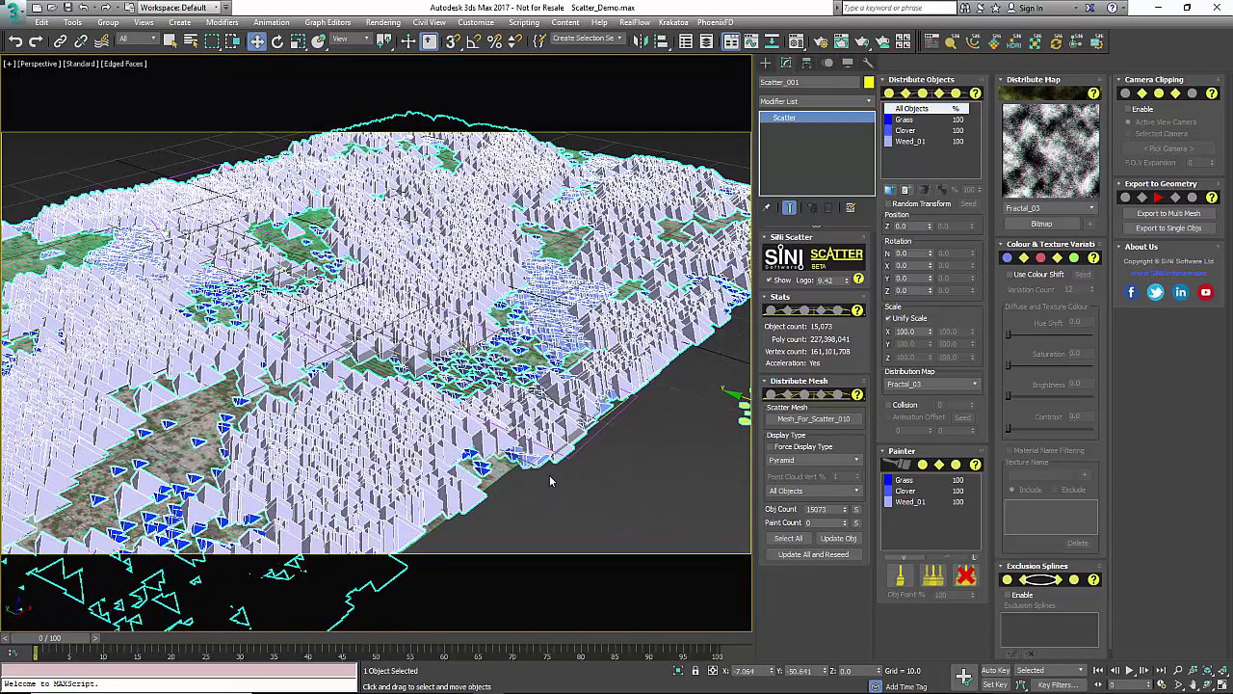
Paint a stroke of grass, then paint Clover strokes across the lower-left terrain.
click(898, 576)
mouse_move(210, 422)
mouse_down()
mouse_move(160, 458)
mouse_move(188, 453)
mouse_move(202, 441)
mouse_move(135, 463)
mouse_up()
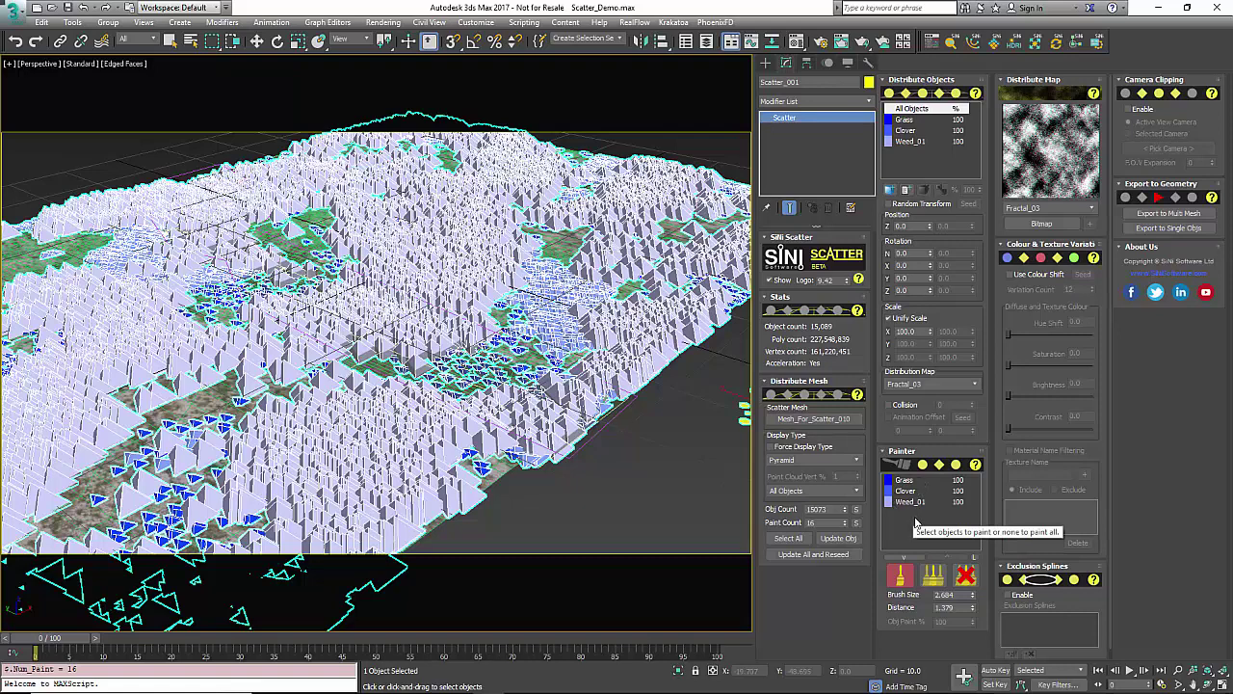
click(915, 491)
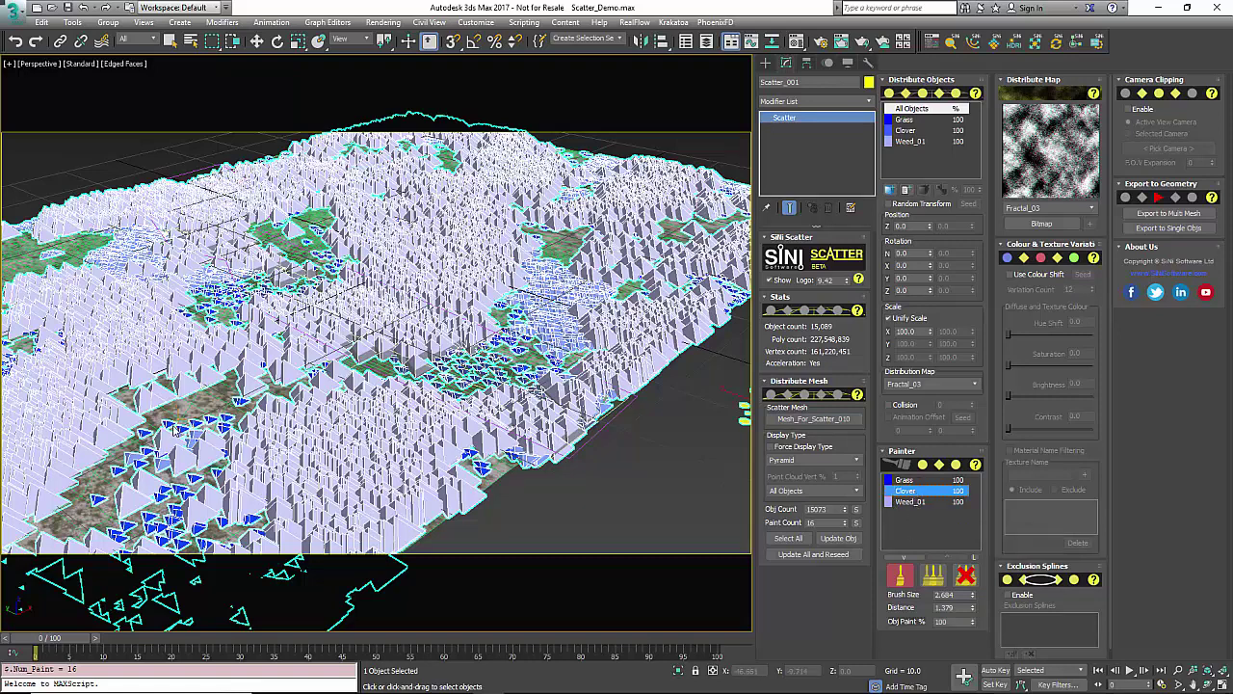
mouse_move(197, 412)
mouse_down()
mouse_move(149, 427)
mouse_move(106, 481)
mouse_up()
alt+middle_drag(376, 347, 414, 339)
mouse_move(223, 453)
mouse_down()
mouse_move(255, 458)
mouse_move(236, 446)
mouse_up()
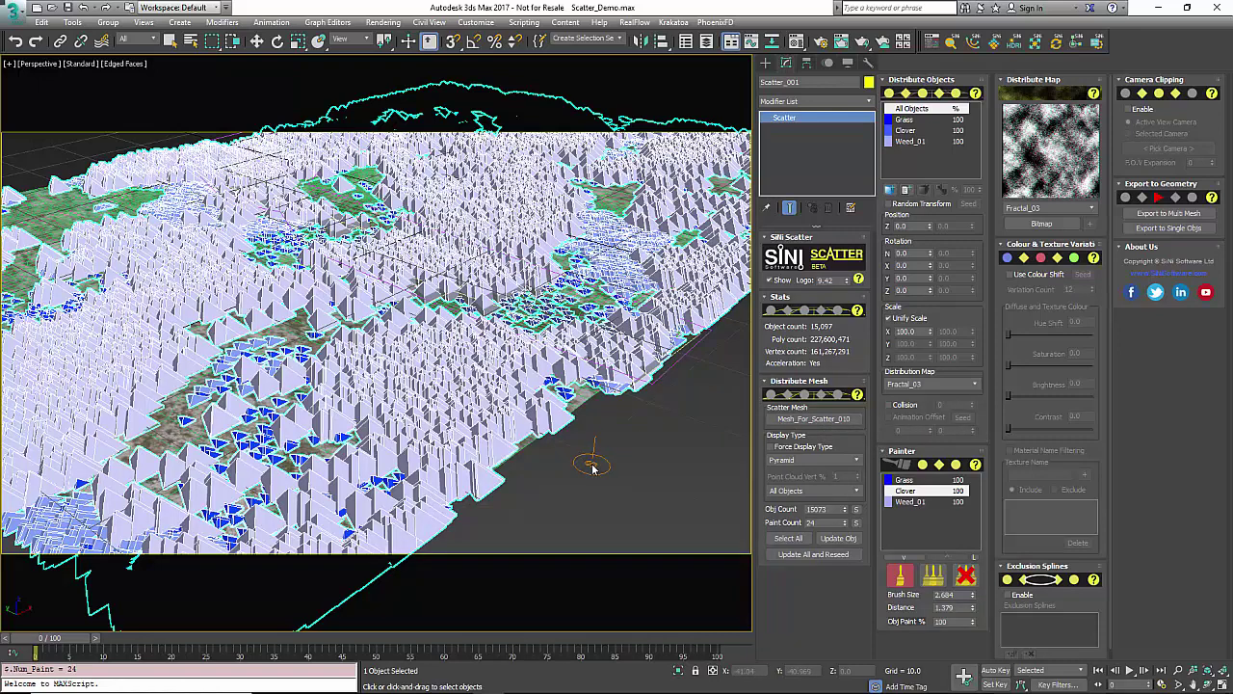
Spray more Clover with the falloff brush, then erase some Clover instances.
click(933, 575)
mouse_move(294, 390)
mouse_down()
mouse_move(175, 438)
mouse_move(140, 409)
mouse_move(161, 382)
mouse_move(239, 417)
mouse_up()
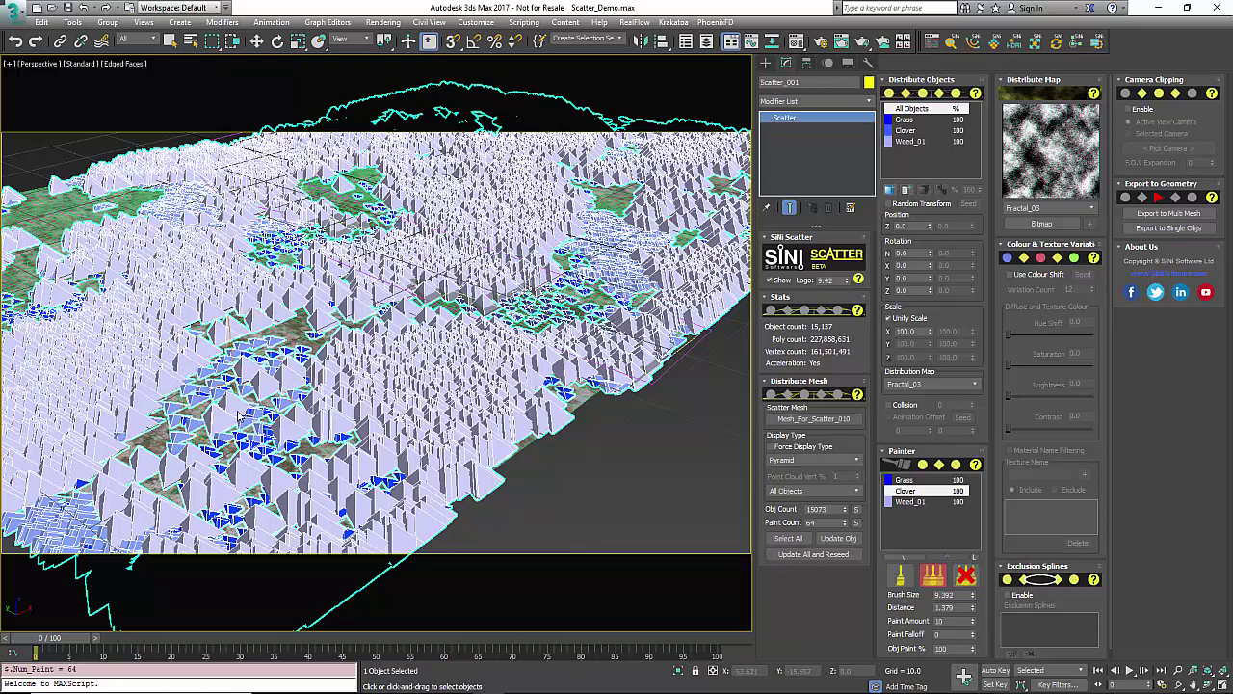
click(966, 575)
mouse_move(358, 366)
mouse_down()
mouse_move(303, 381)
mouse_move(241, 423)
mouse_move(203, 395)
mouse_move(173, 422)
mouse_move(206, 373)
mouse_up()
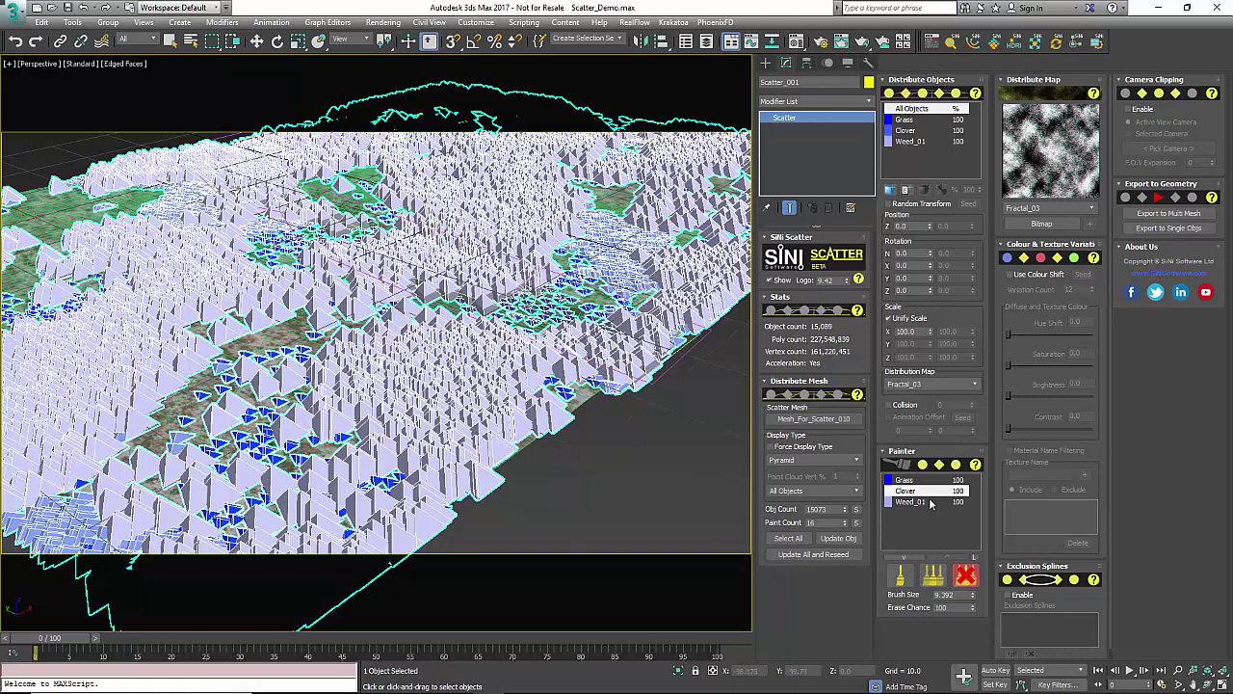
Clear the Painter selection and erase all objects to open a bare terrain patch.
click(916, 481)
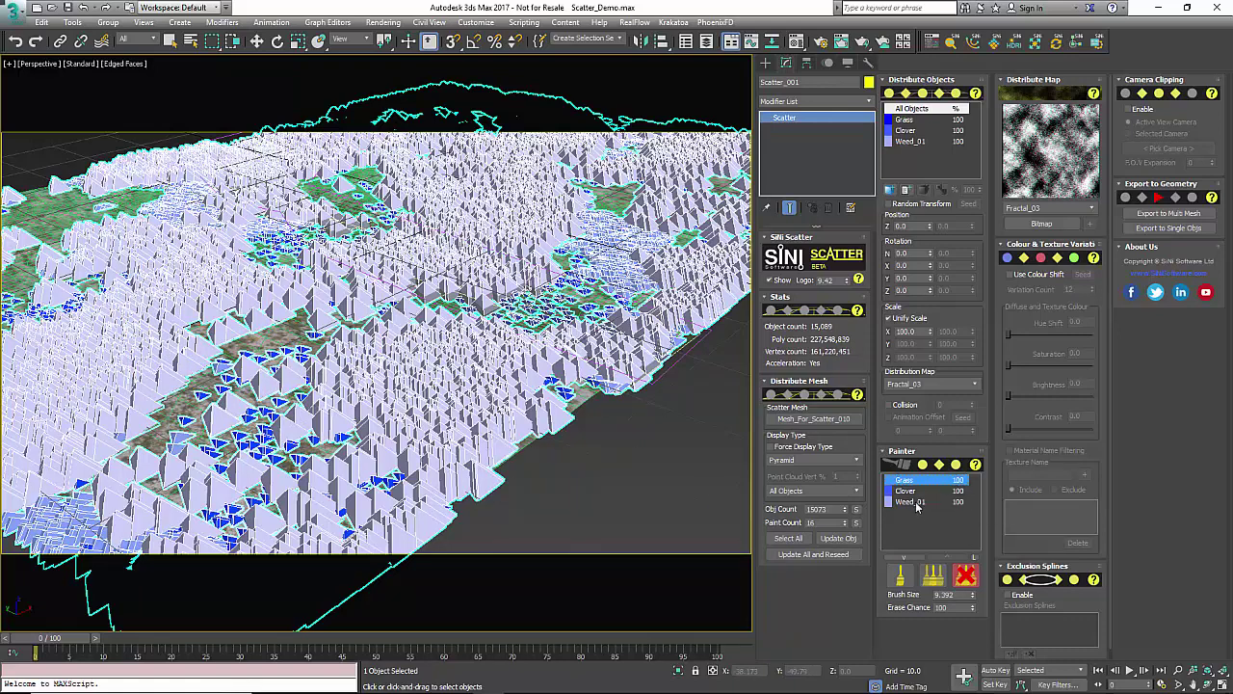
ctrl+click(916, 502)
click(951, 531)
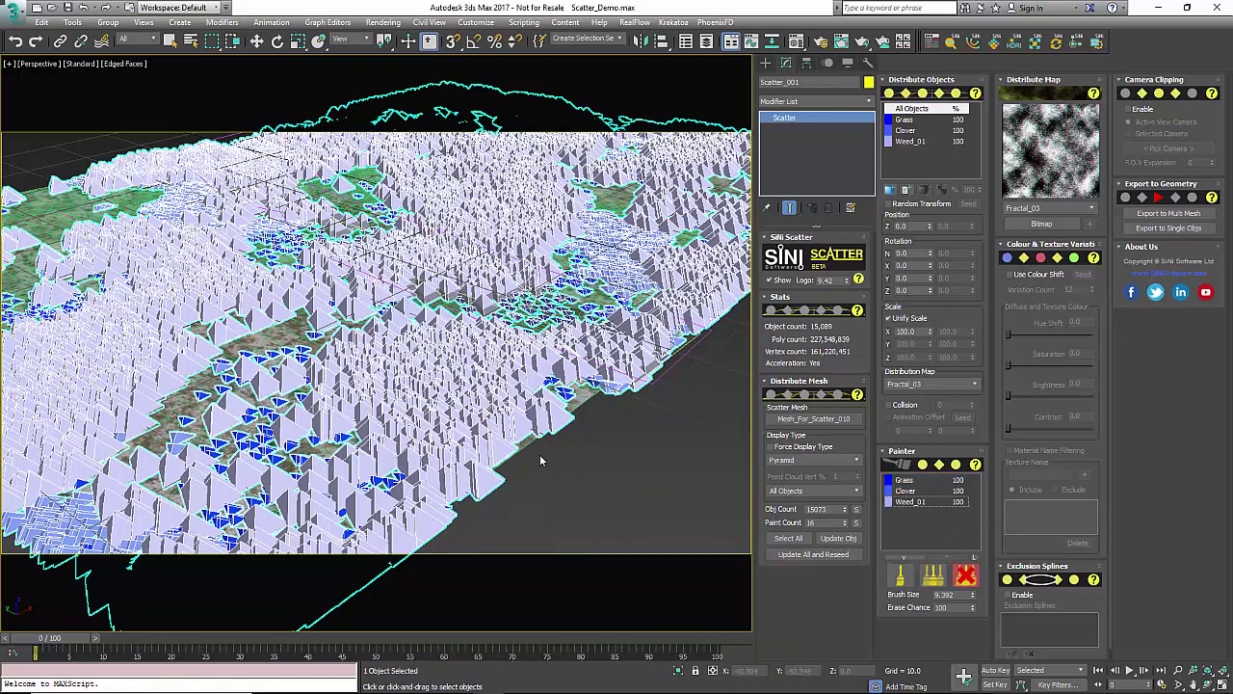
mouse_move(297, 358)
mouse_down()
mouse_move(241, 434)
mouse_move(236, 376)
mouse_up()
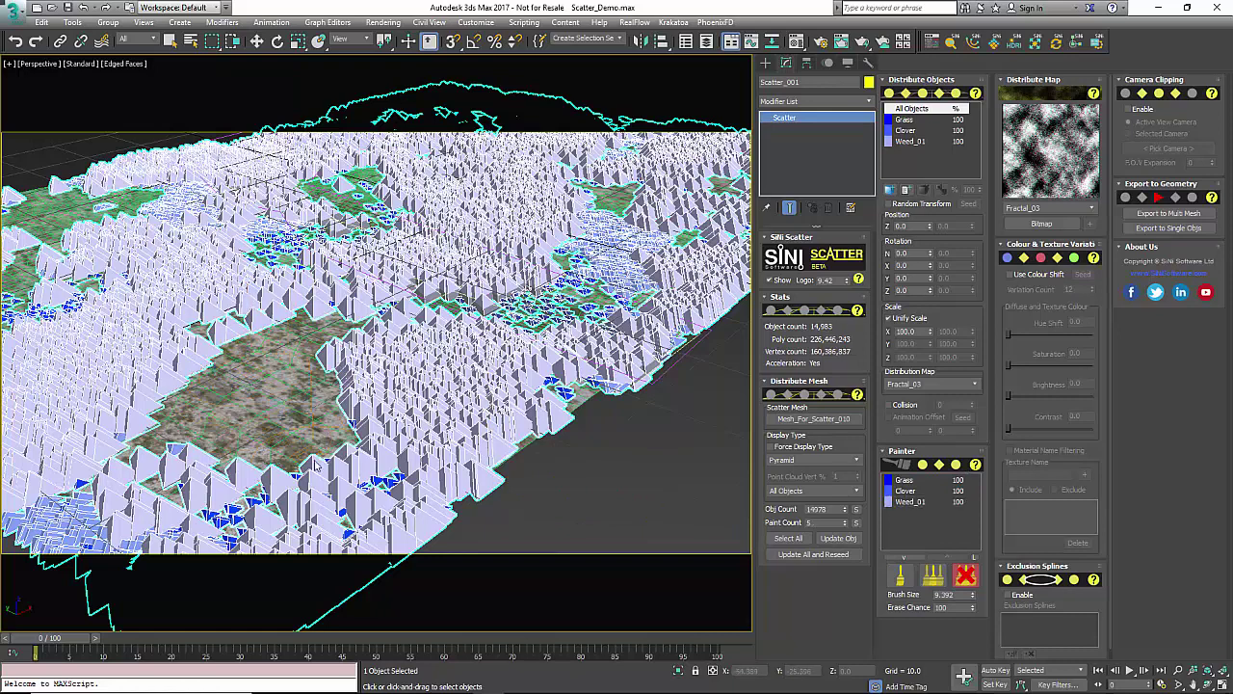
Paint Weed_01 instances in the lower-left area.
click(913, 491)
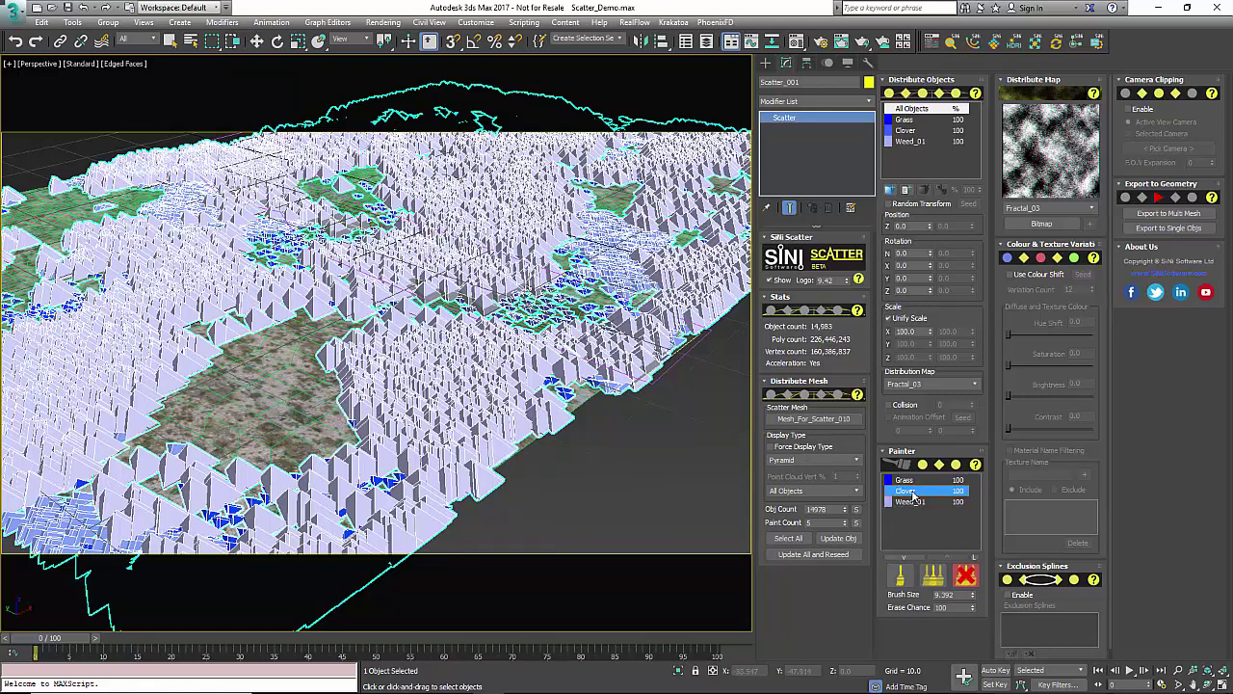
click(910, 501)
mouse_move(236, 509)
mouse_down()
mouse_move(127, 525)
mouse_move(135, 490)
mouse_move(207, 466)
mouse_up()
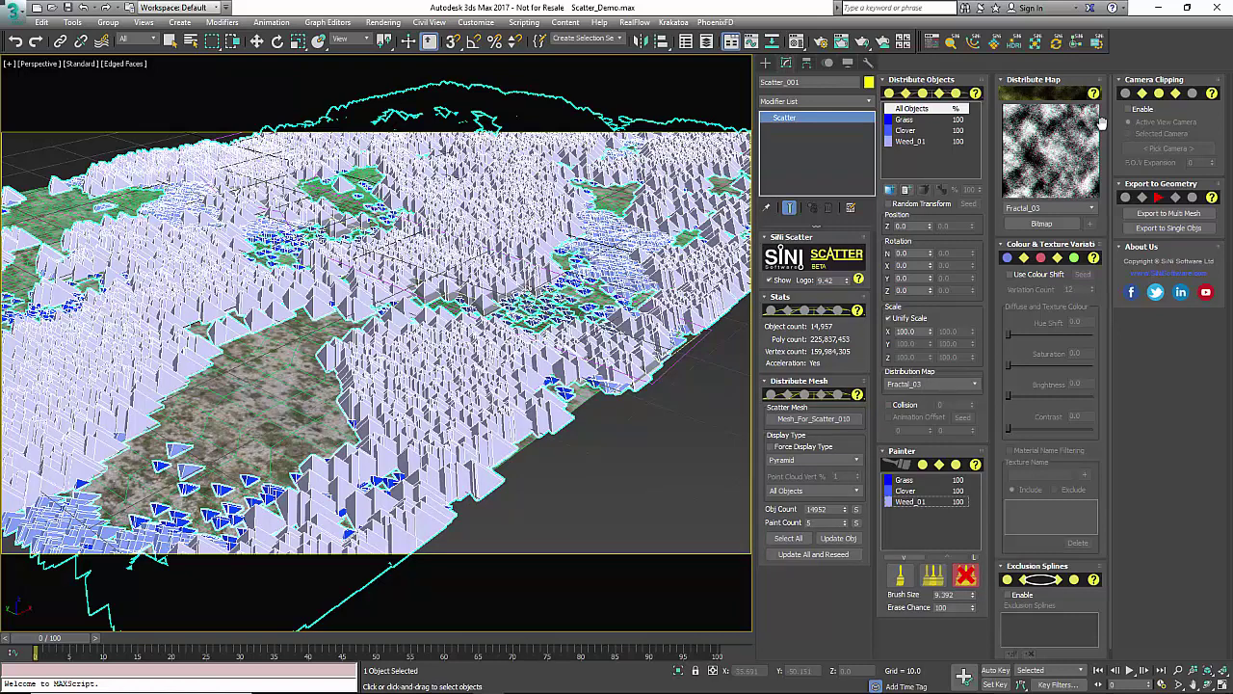
Try Fractal_02 and Pattern_grid_02, then settle on Pattern_earth as the distribute map.
click(1092, 208)
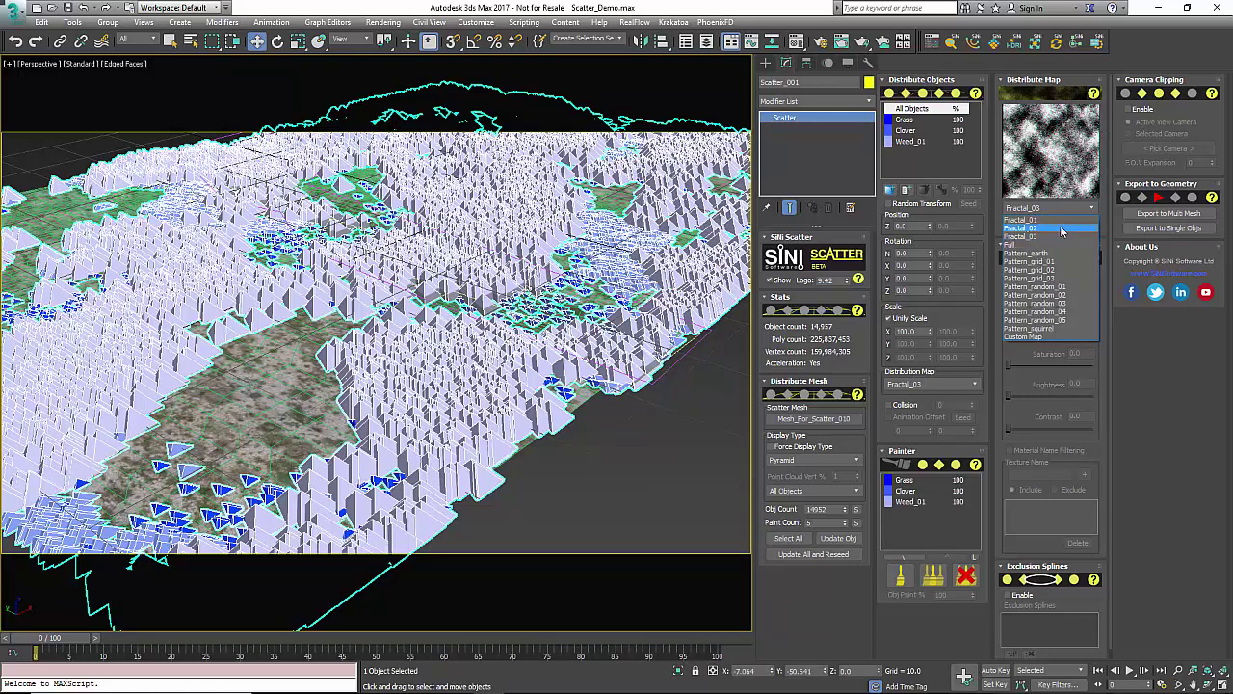
click(1062, 227)
click(1091, 208)
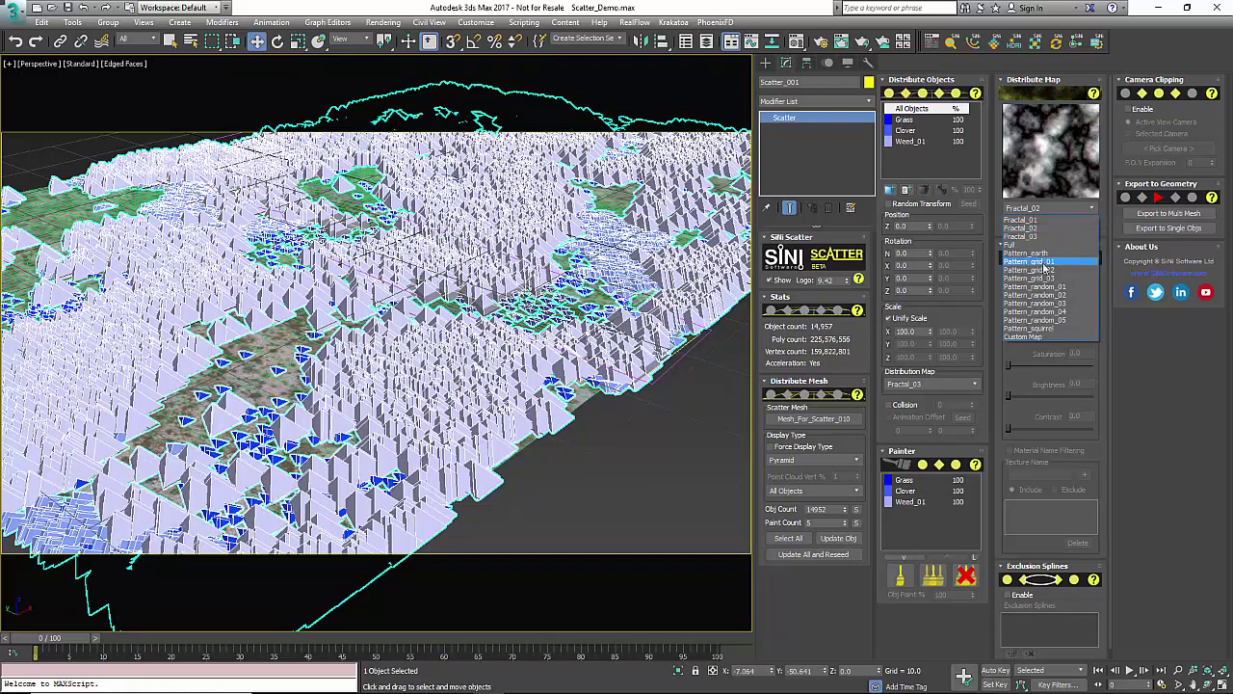
click(1045, 267)
click(1087, 209)
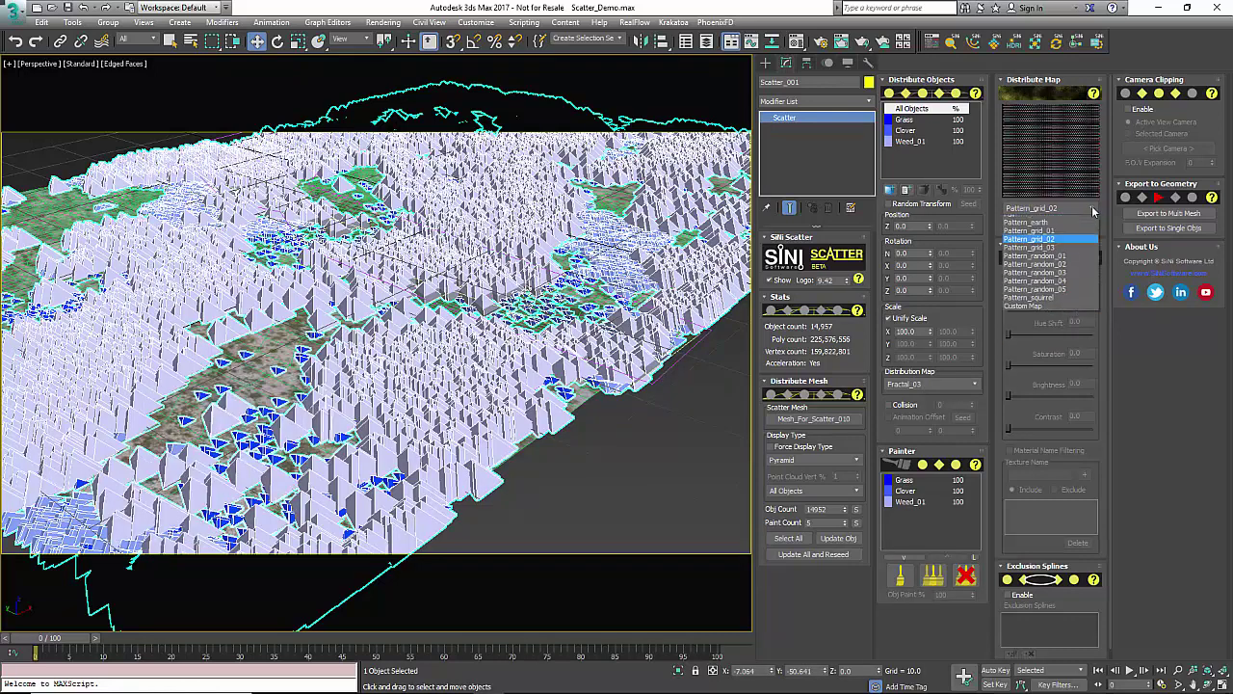
click(1041, 256)
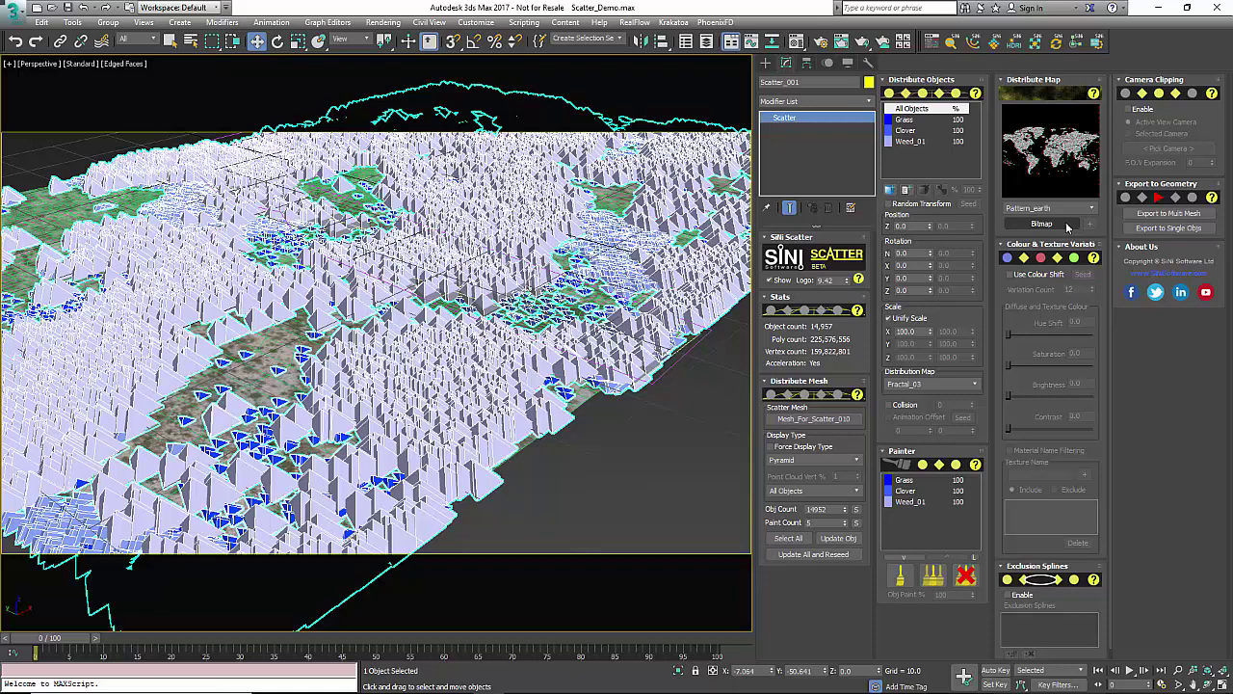
Turn on Use Colour Shift in the Colour & Texture Variation rollout.
click(1012, 276)
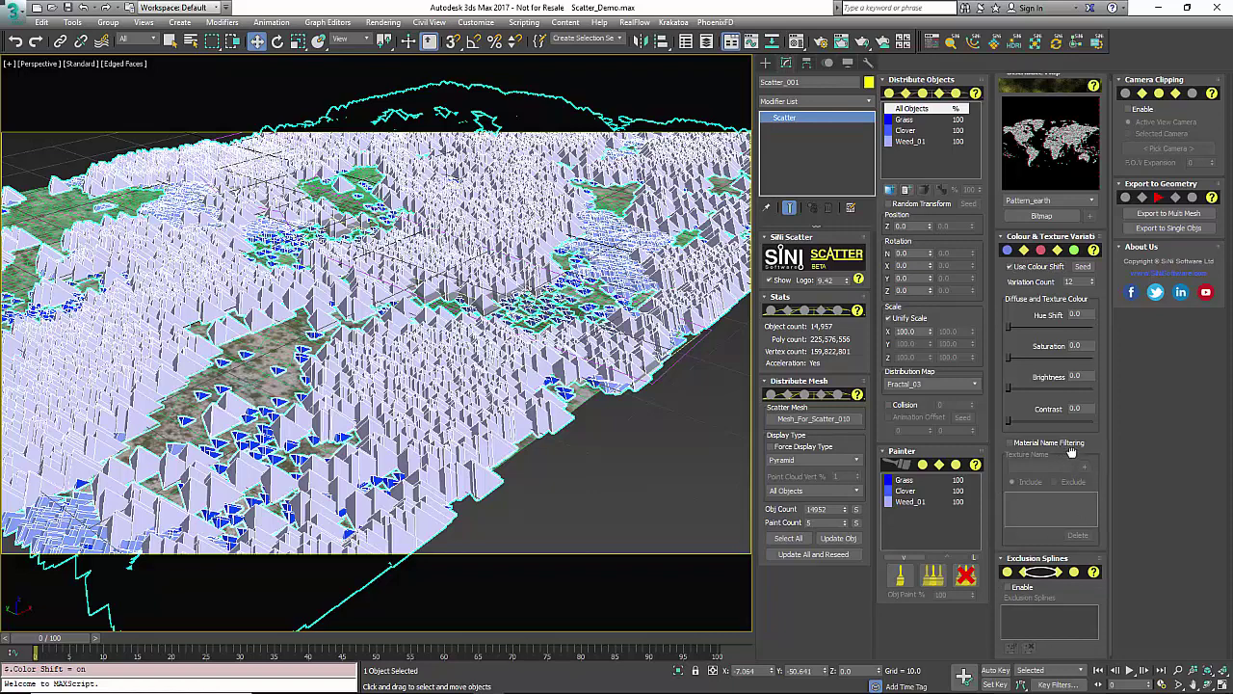
scroll(1072, 448, down, 1)
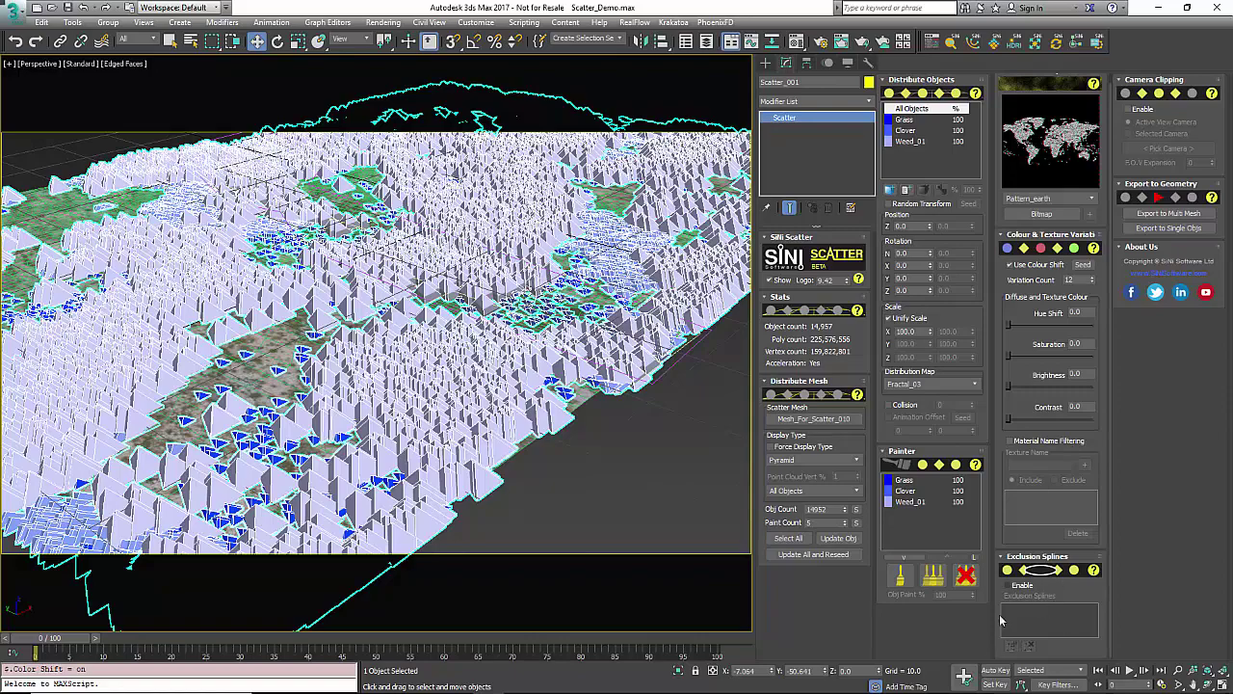
Enable Exclusion Splines and pick Shape001 to clear a strip through the scatter.
alt+middle_drag(523, 478, 602, 388)
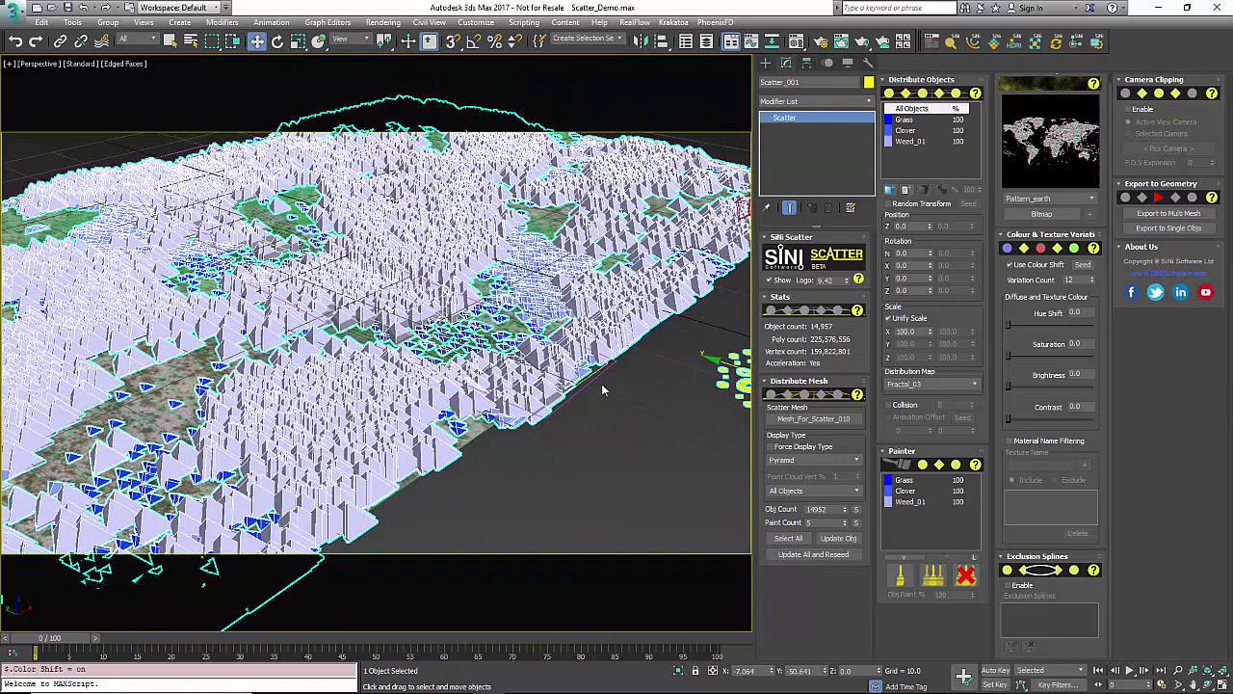
click(1012, 586)
click(1010, 647)
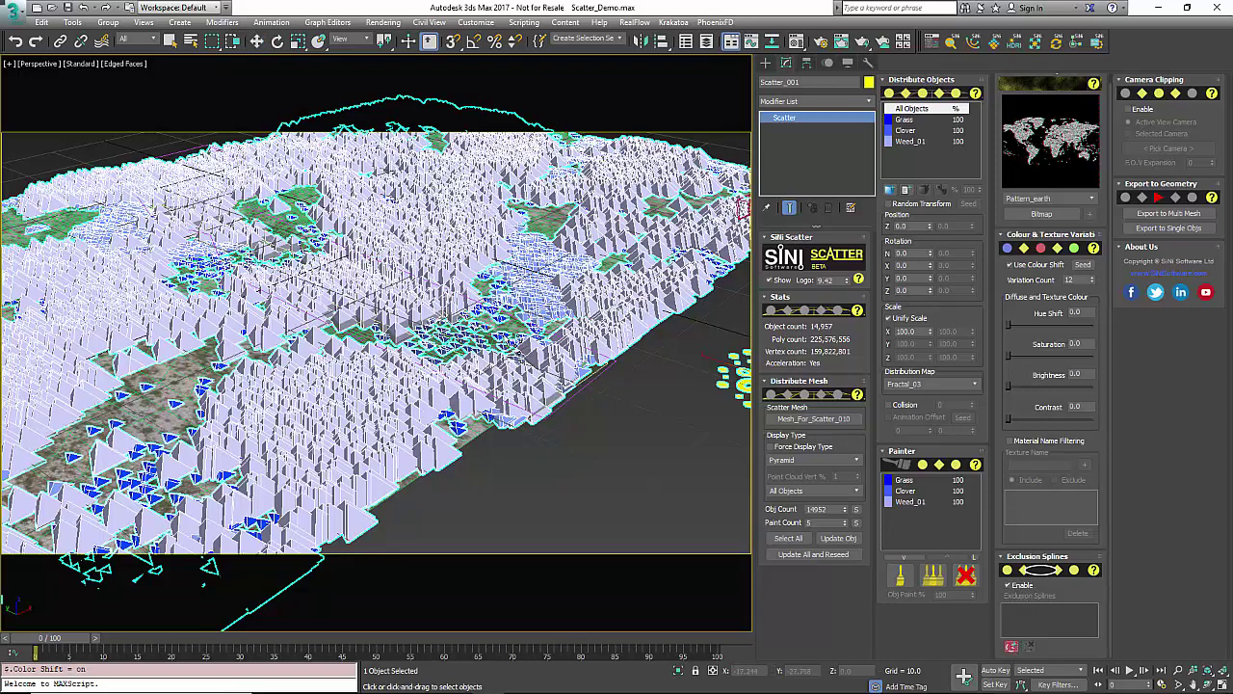
click(589, 393)
right_click(582, 402)
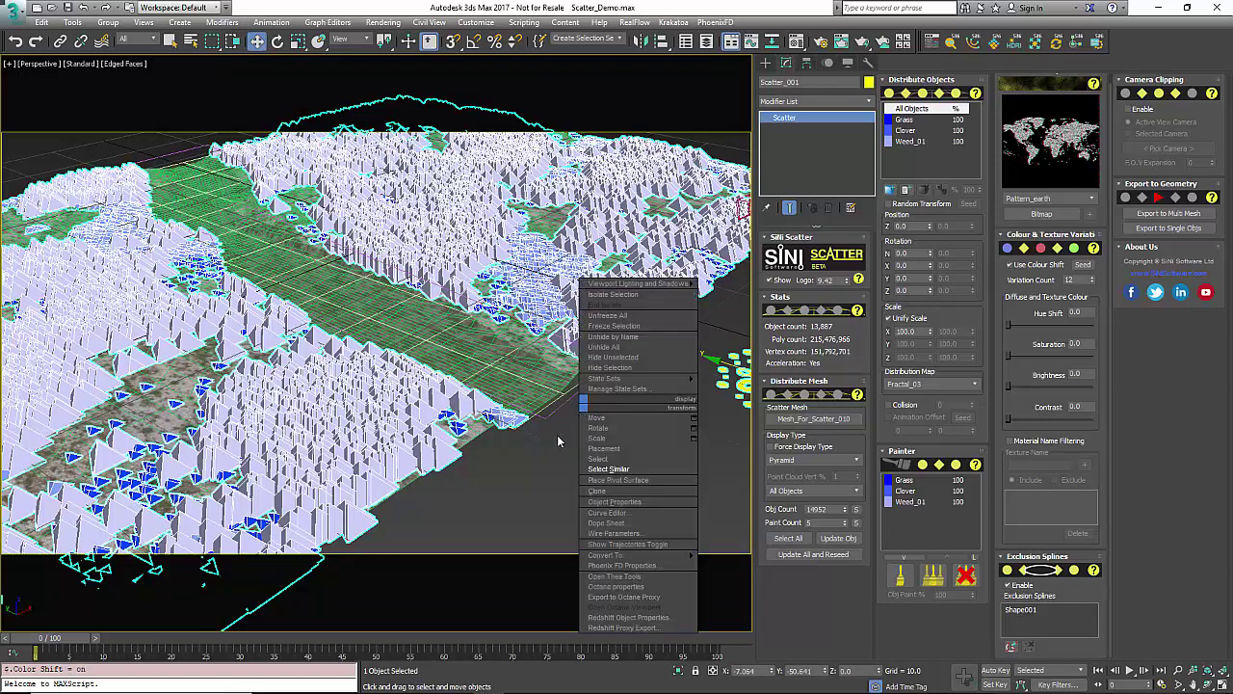
click(557, 434)
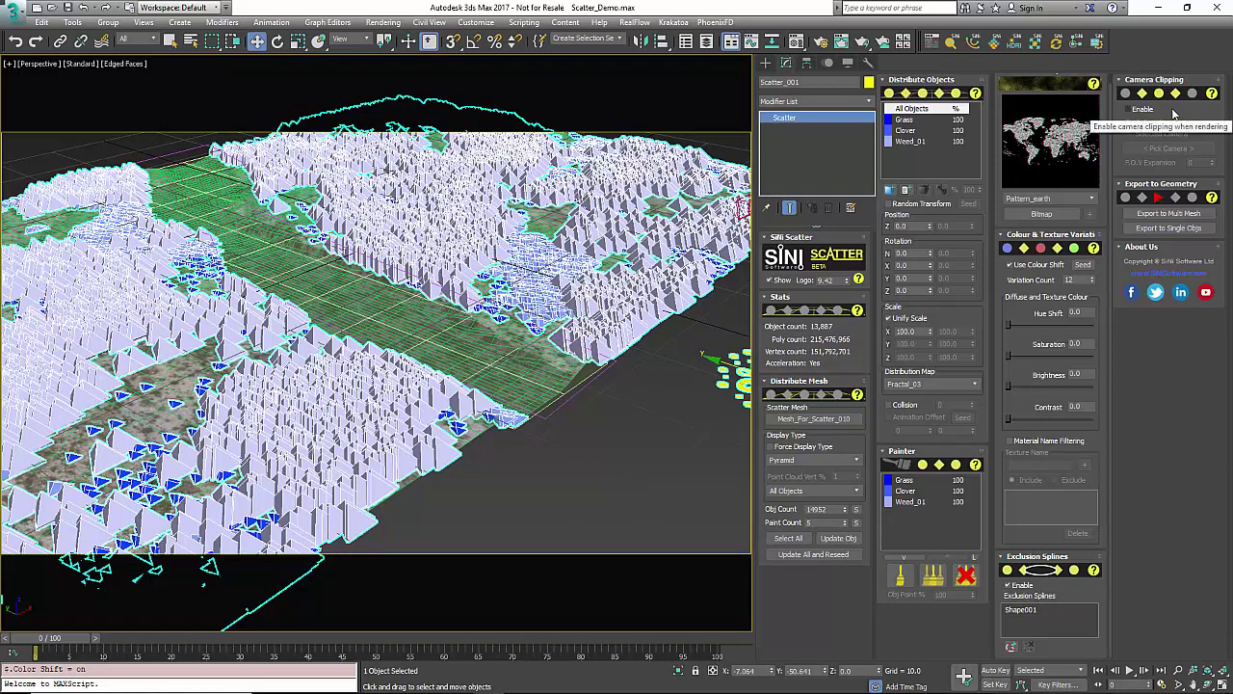
Enable Camera Clipping, then orbit the Perspective view to inspect the cleared Shape001 strip.
click(1129, 110)
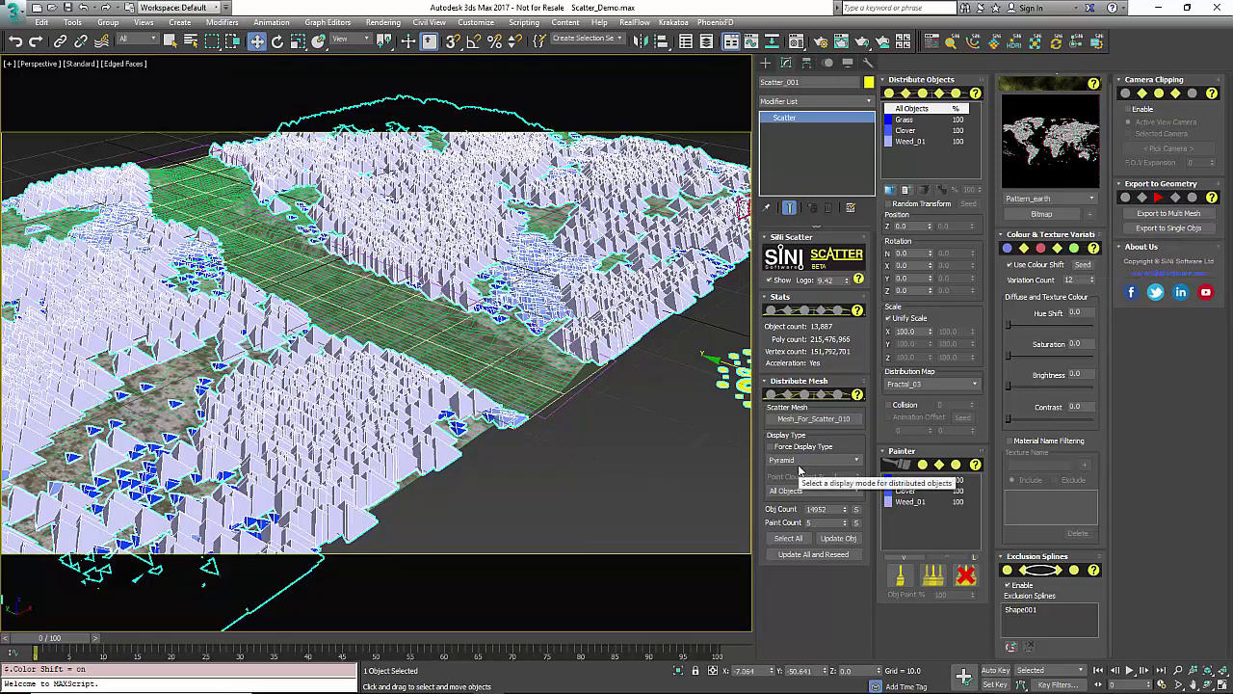
alt+middle_drag(713, 477, 633, 486)
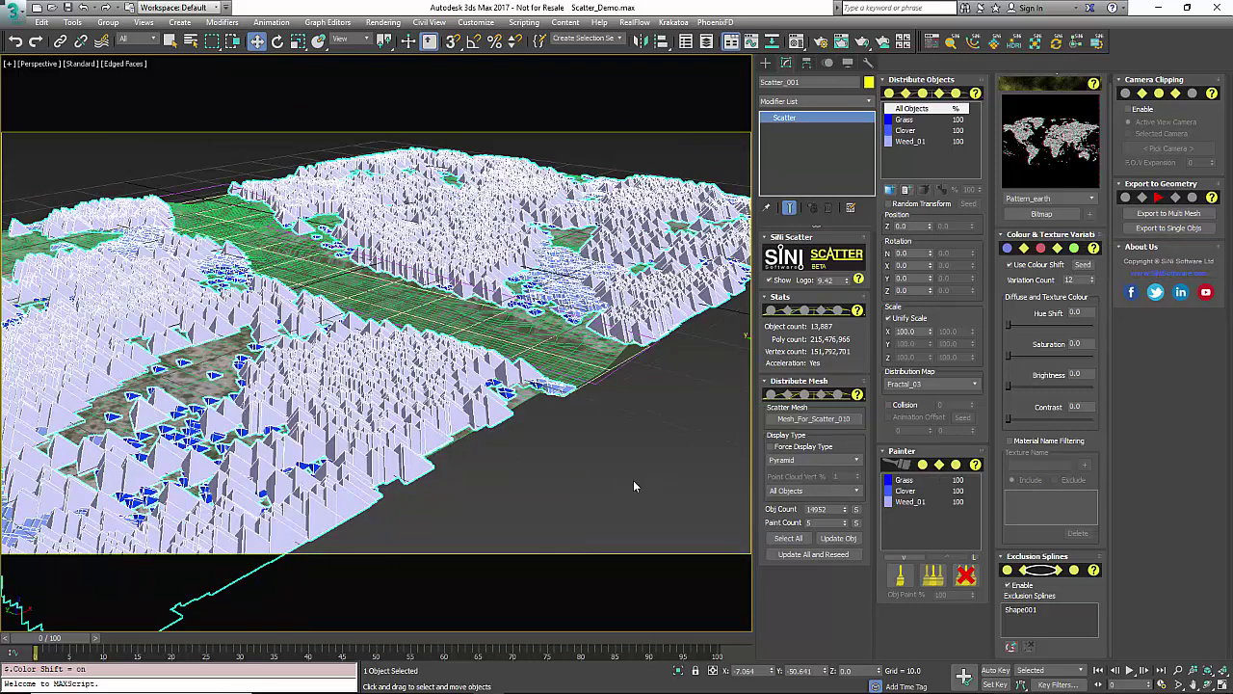